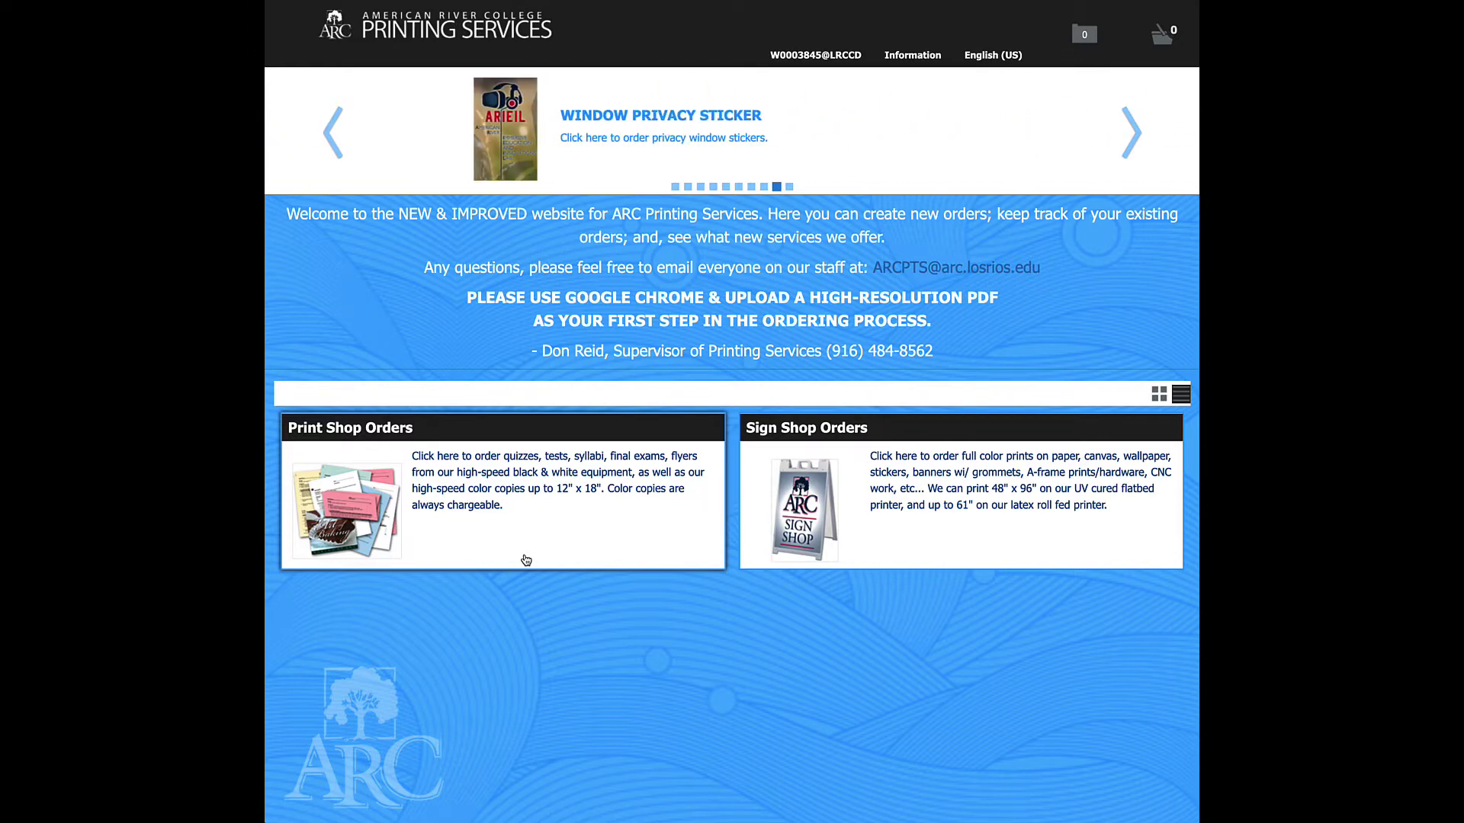
# Upload Math 333 Workbook (with cover)[21].pdf to a new black-and-white quick copy order at 3 copies
pyautogui.click(553, 492)
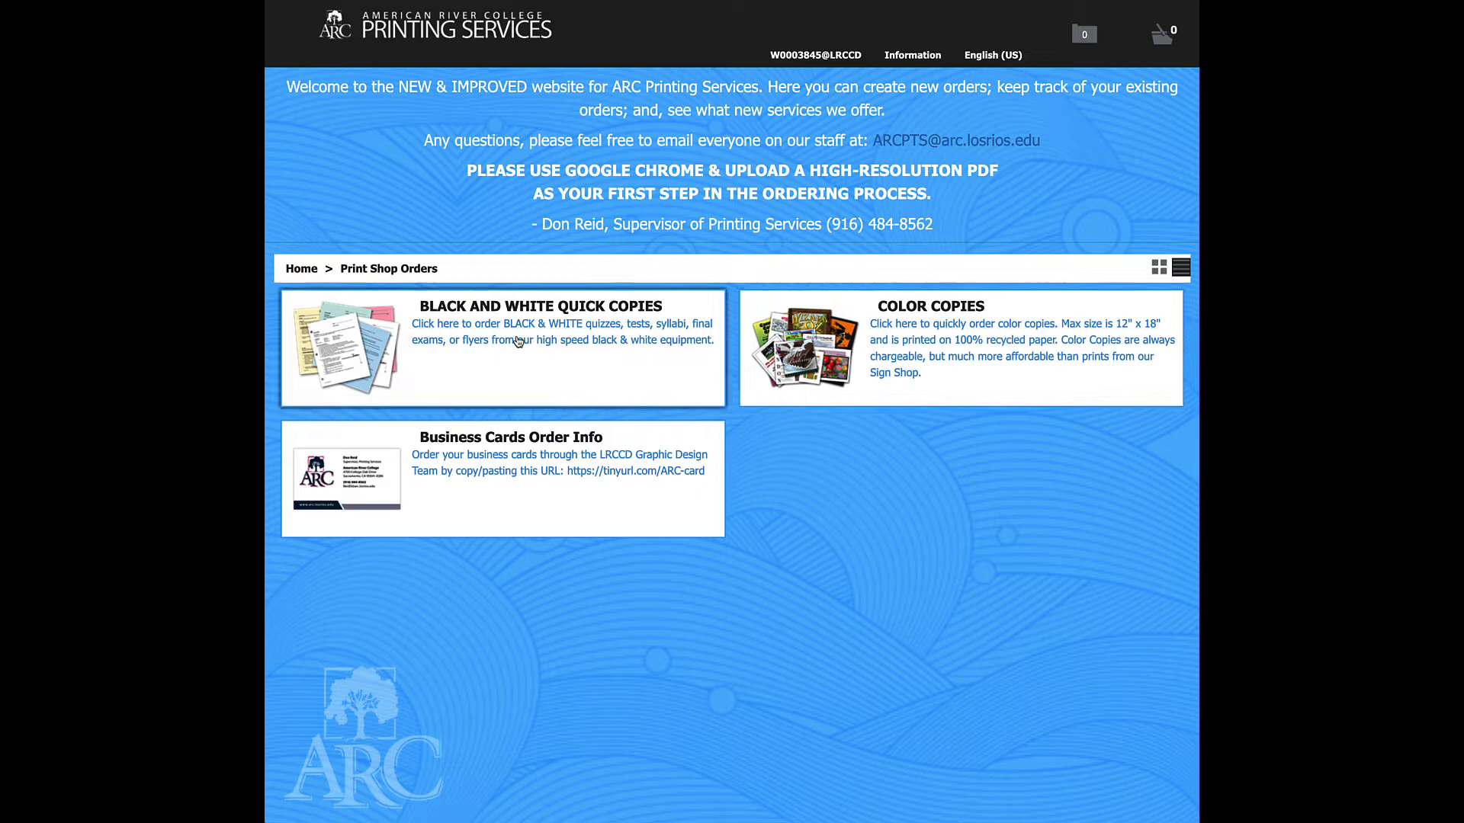
pyautogui.click(449, 382)
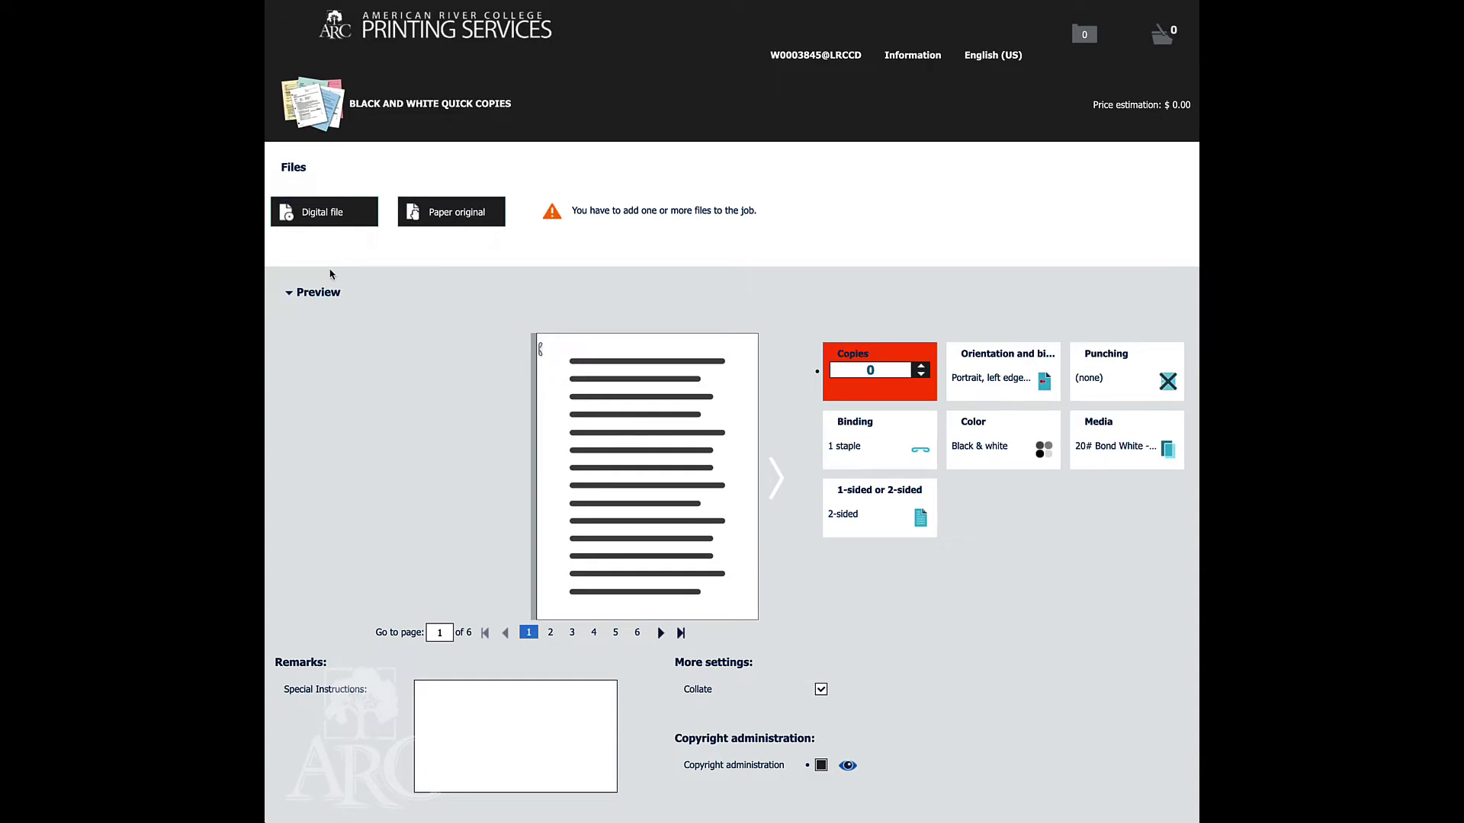
pyautogui.click(316, 223)
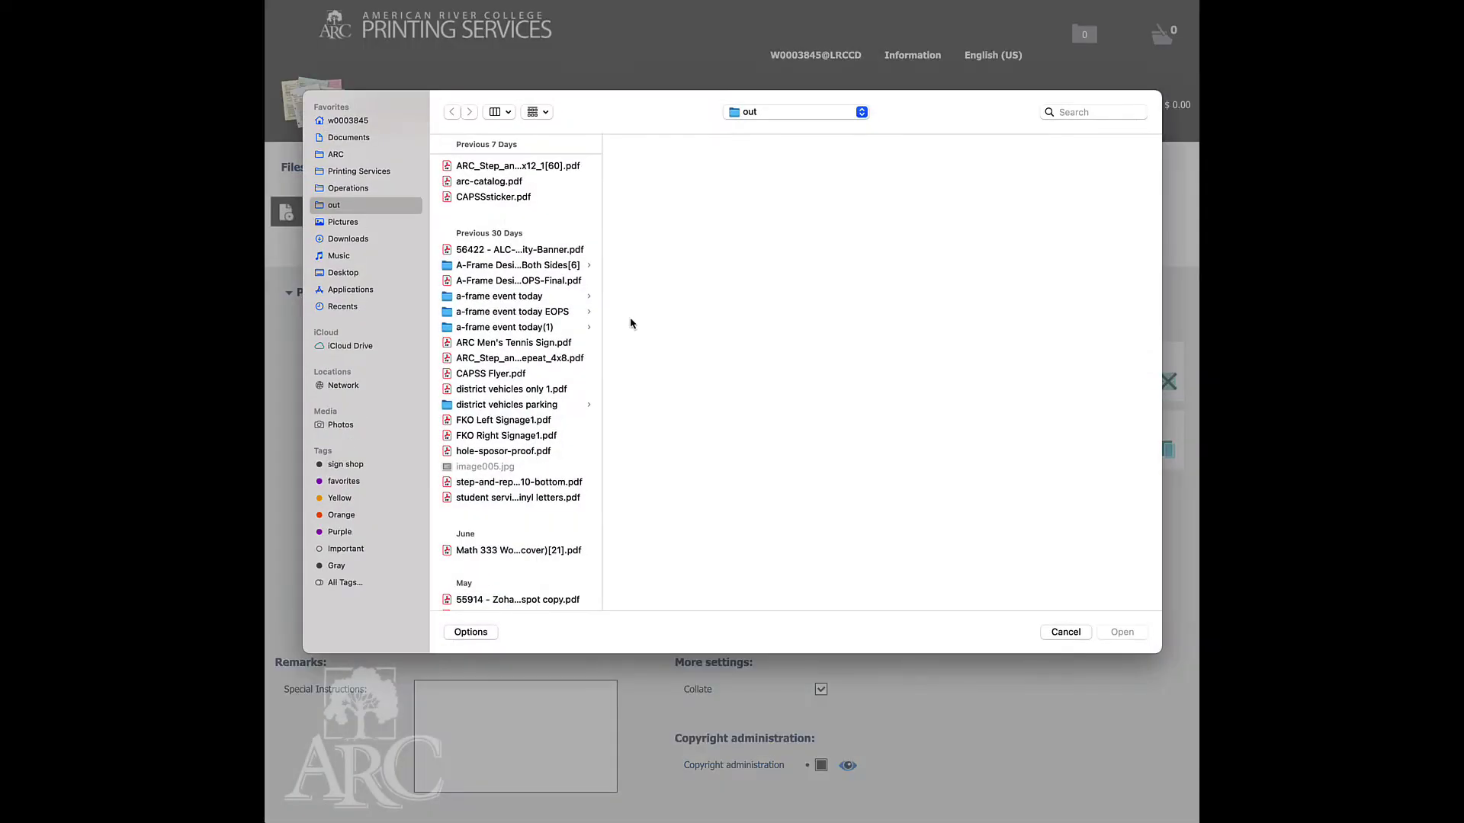
pyautogui.doubleClick(521, 551)
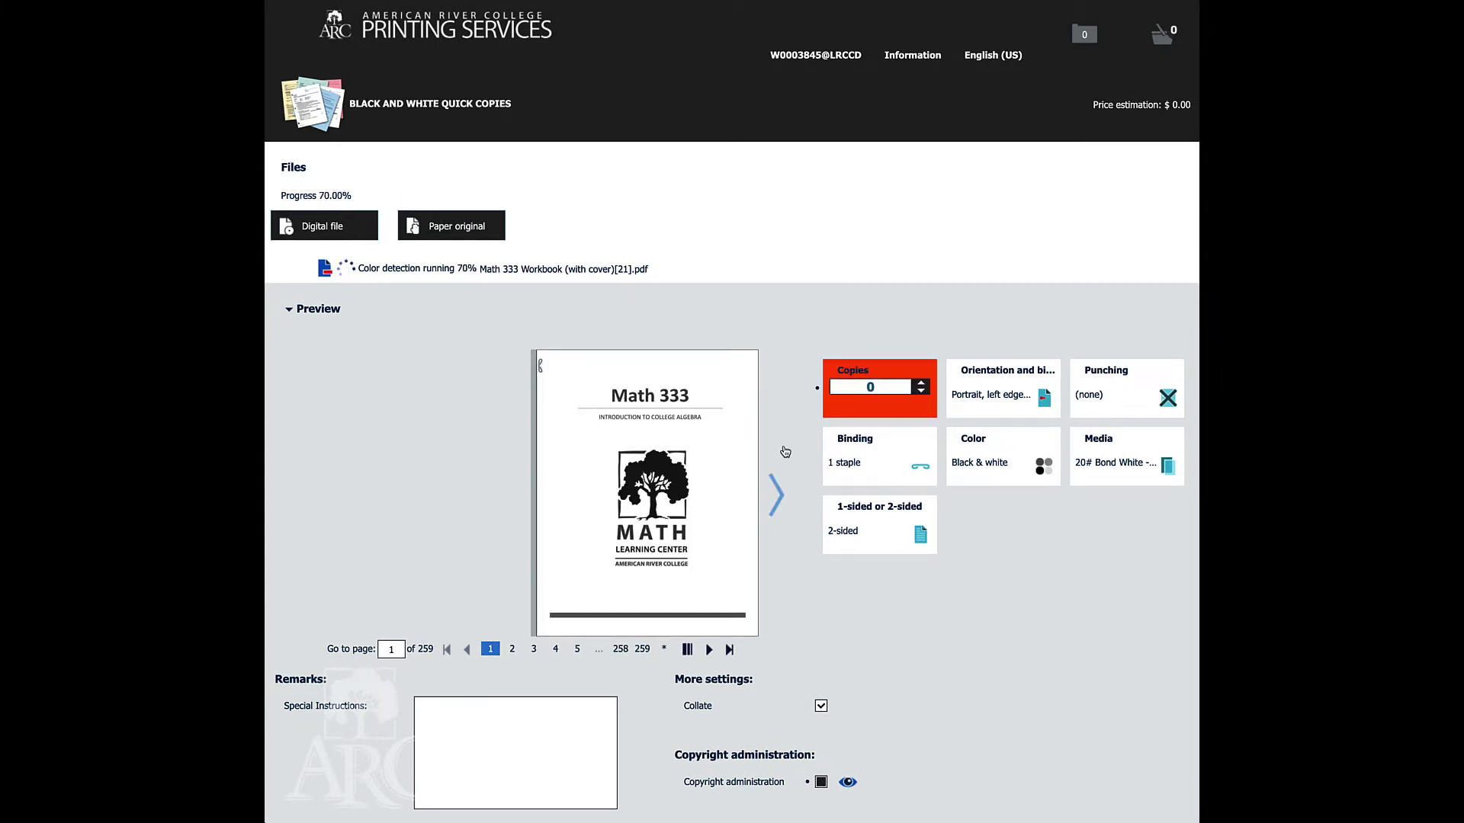
pyautogui.moveTo(1144, 104); pyautogui.dragTo(1196, 114)
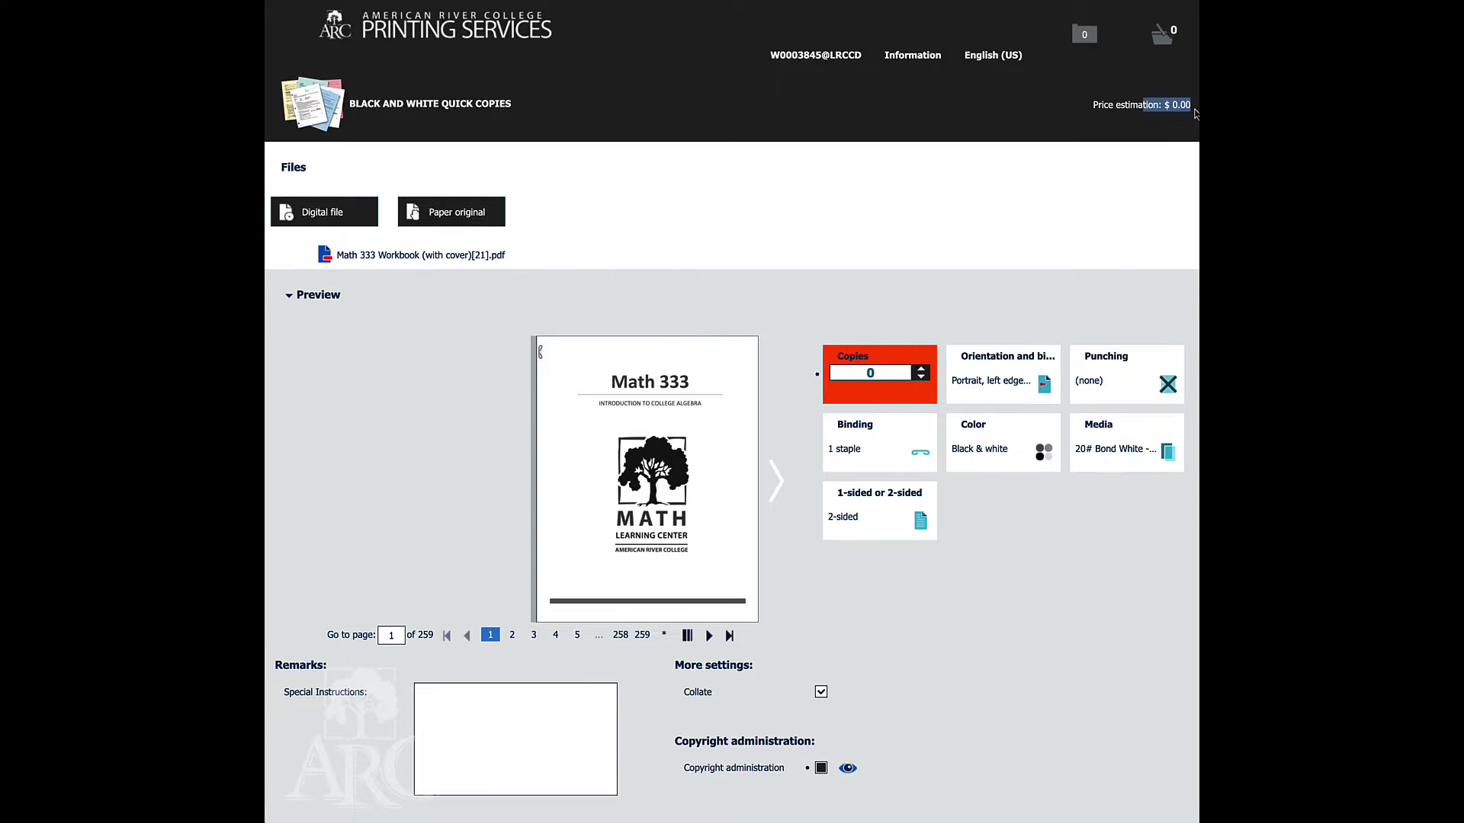
pyautogui.click(922, 371)
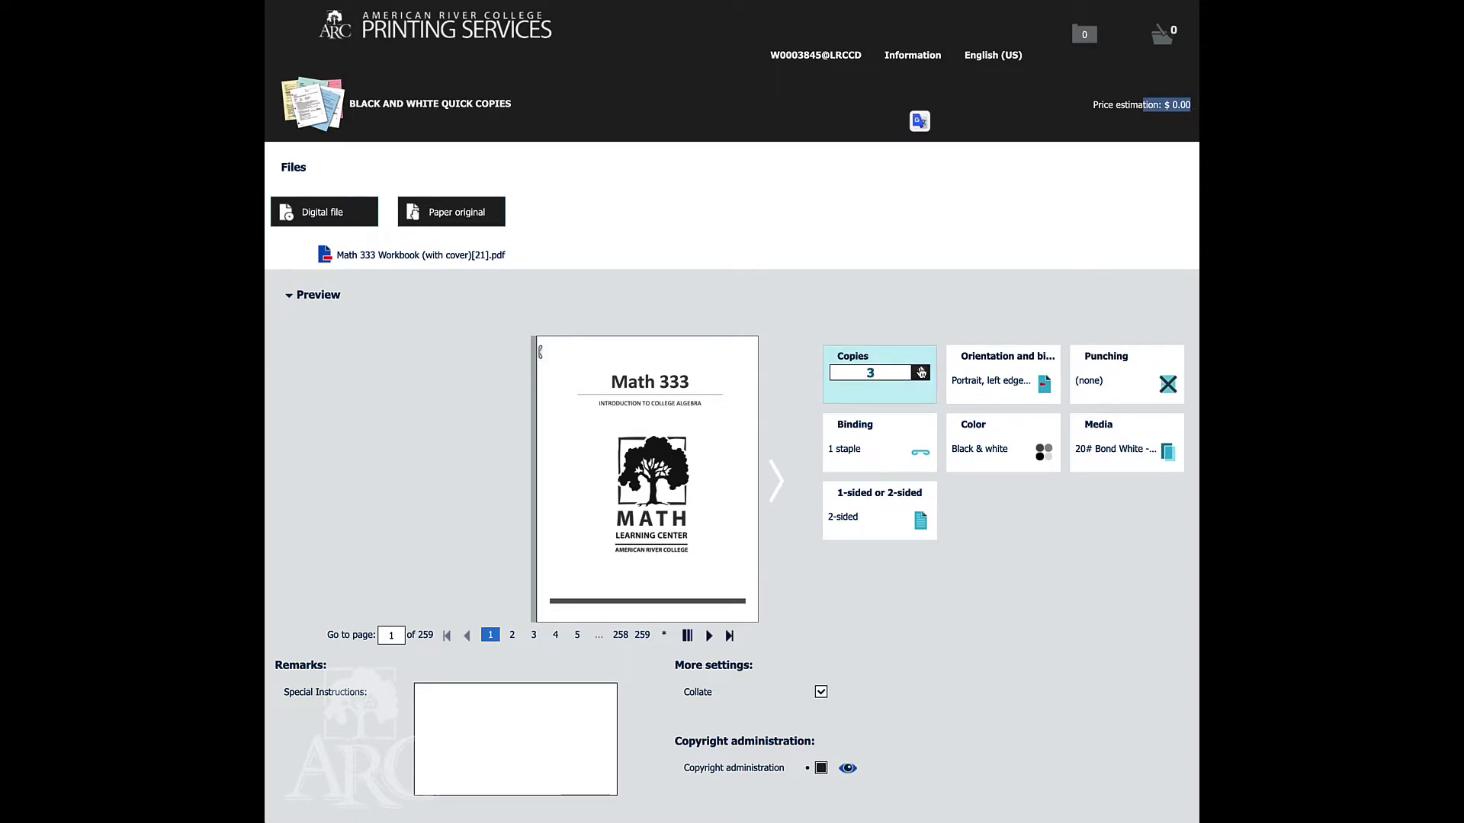
pyautogui.click(904, 317)
# Make it 30 copies with 3-hole punching, keeping Portrait, left edge binding
pyautogui.write('0')
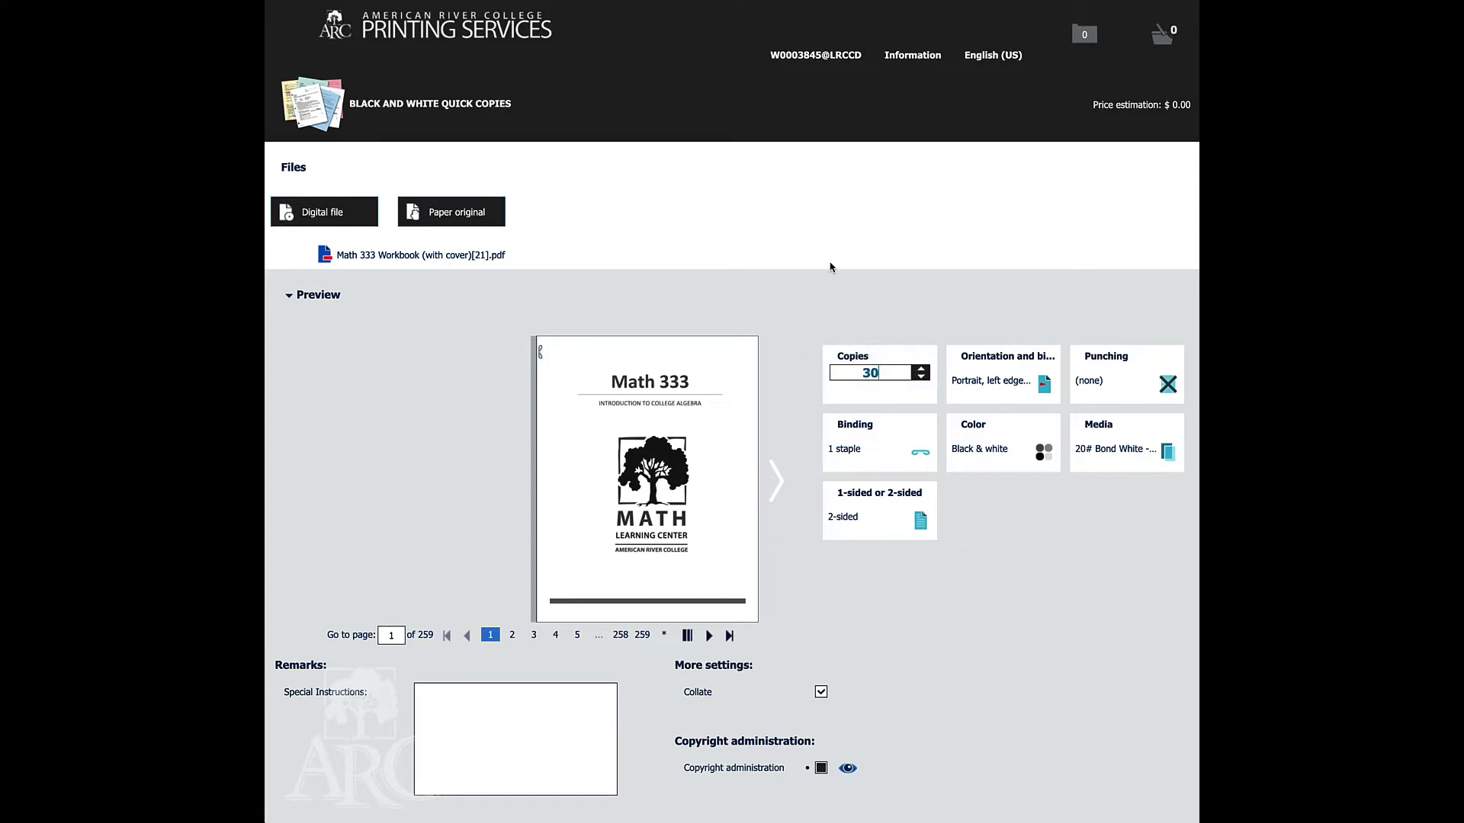
pyautogui.click(1008, 390)
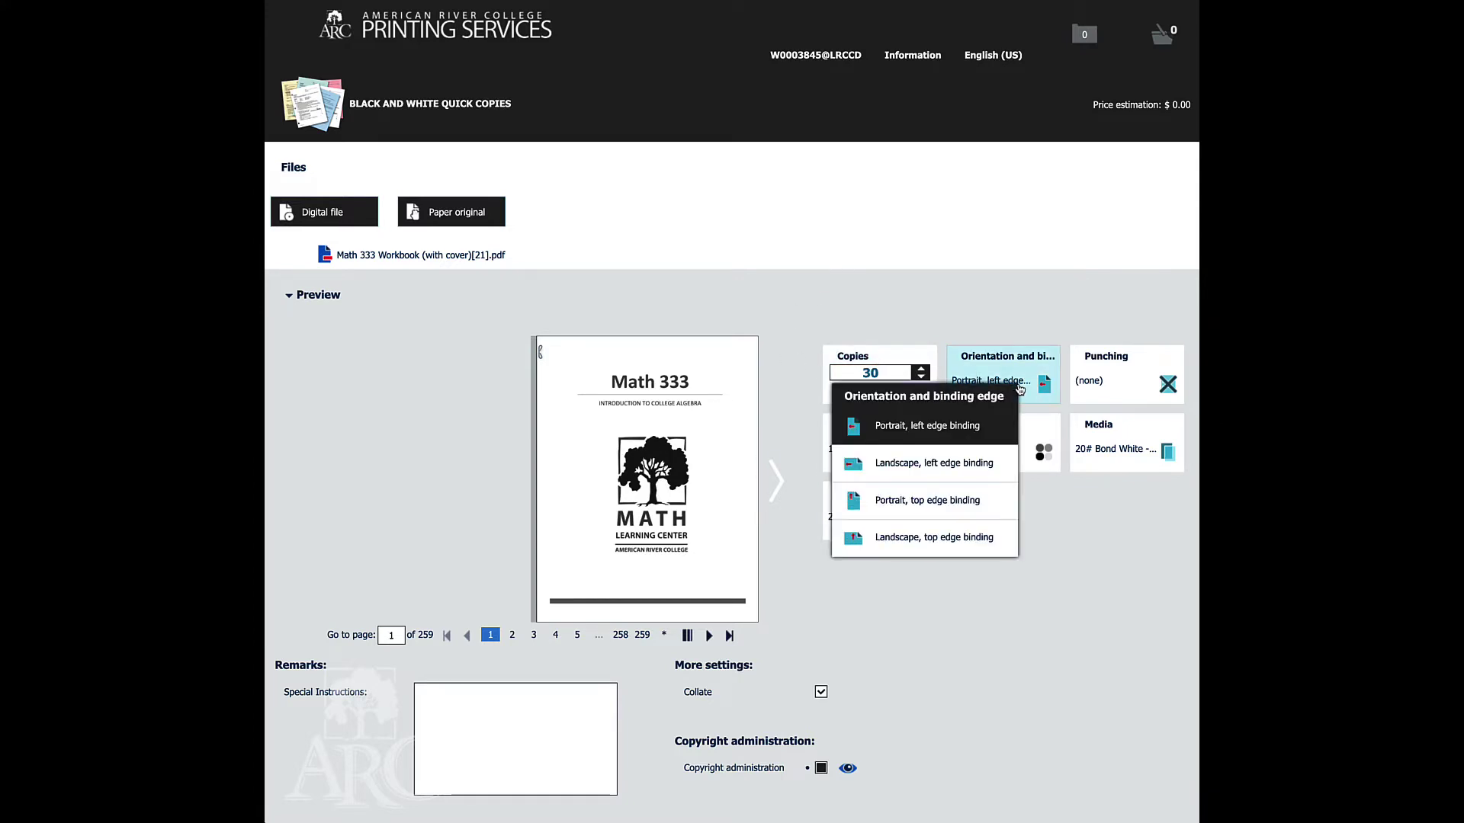
pyautogui.click(961, 466)
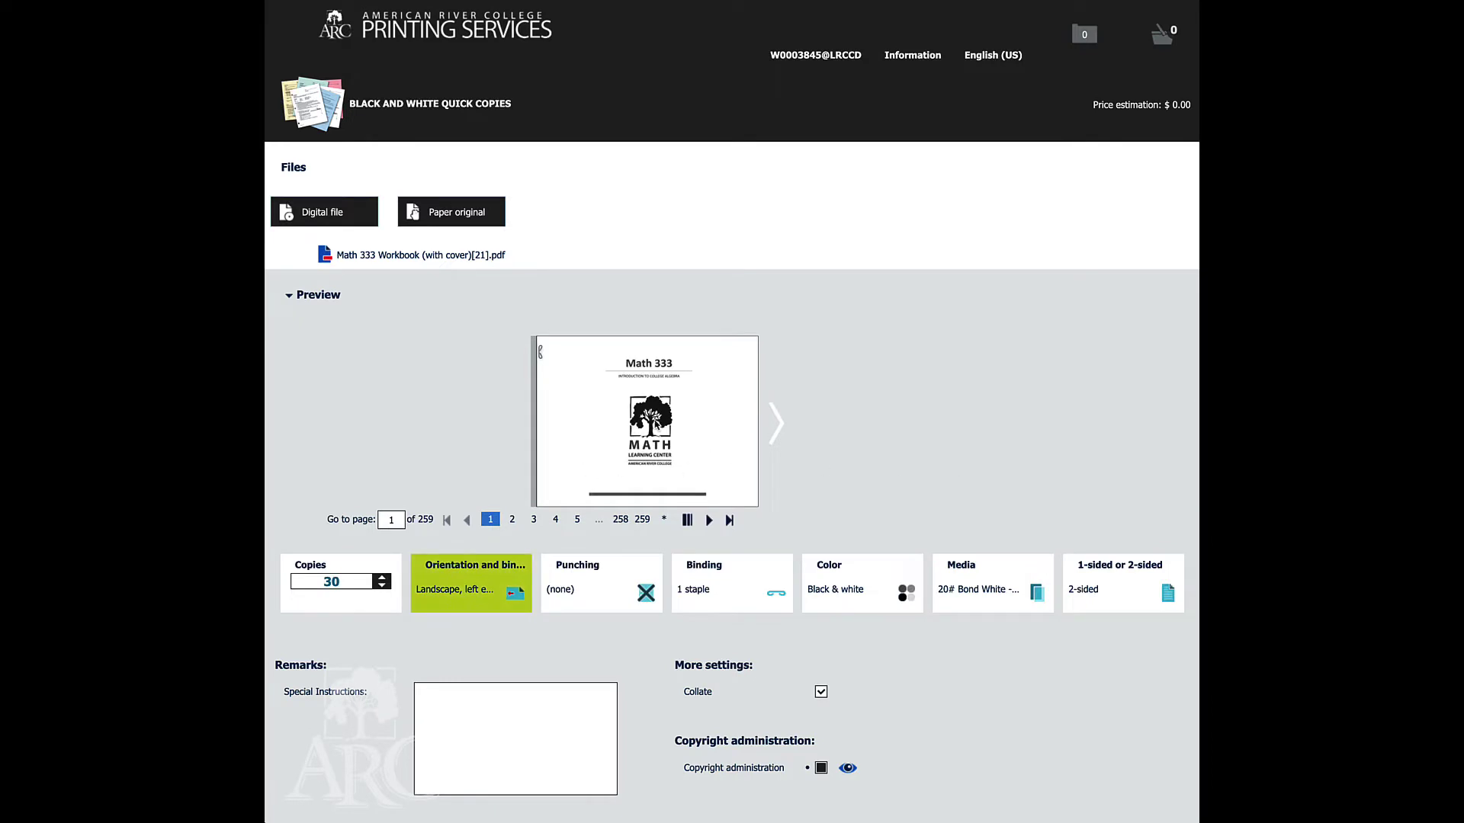
pyautogui.click(482, 591)
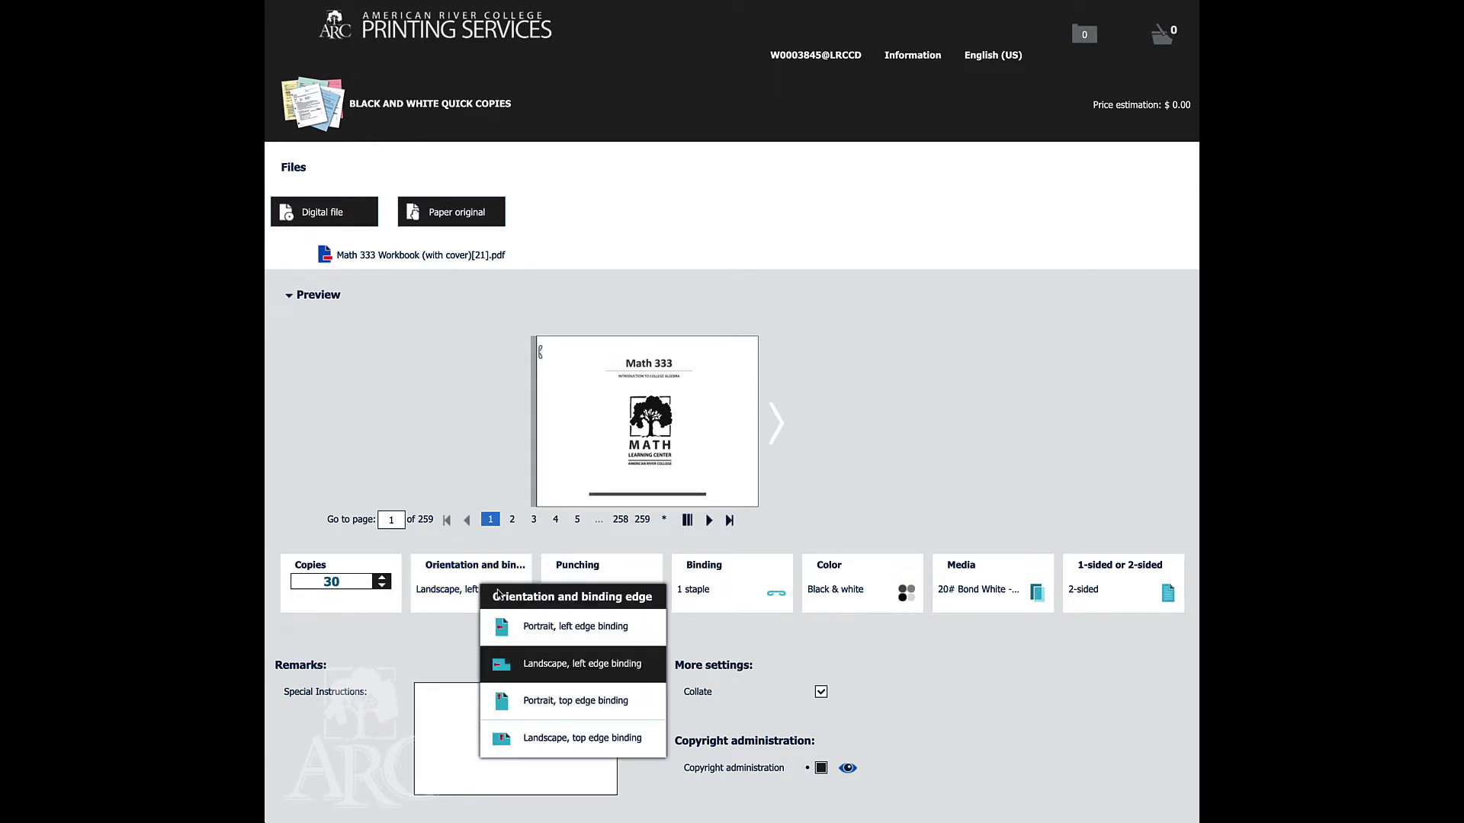
pyautogui.click(526, 632)
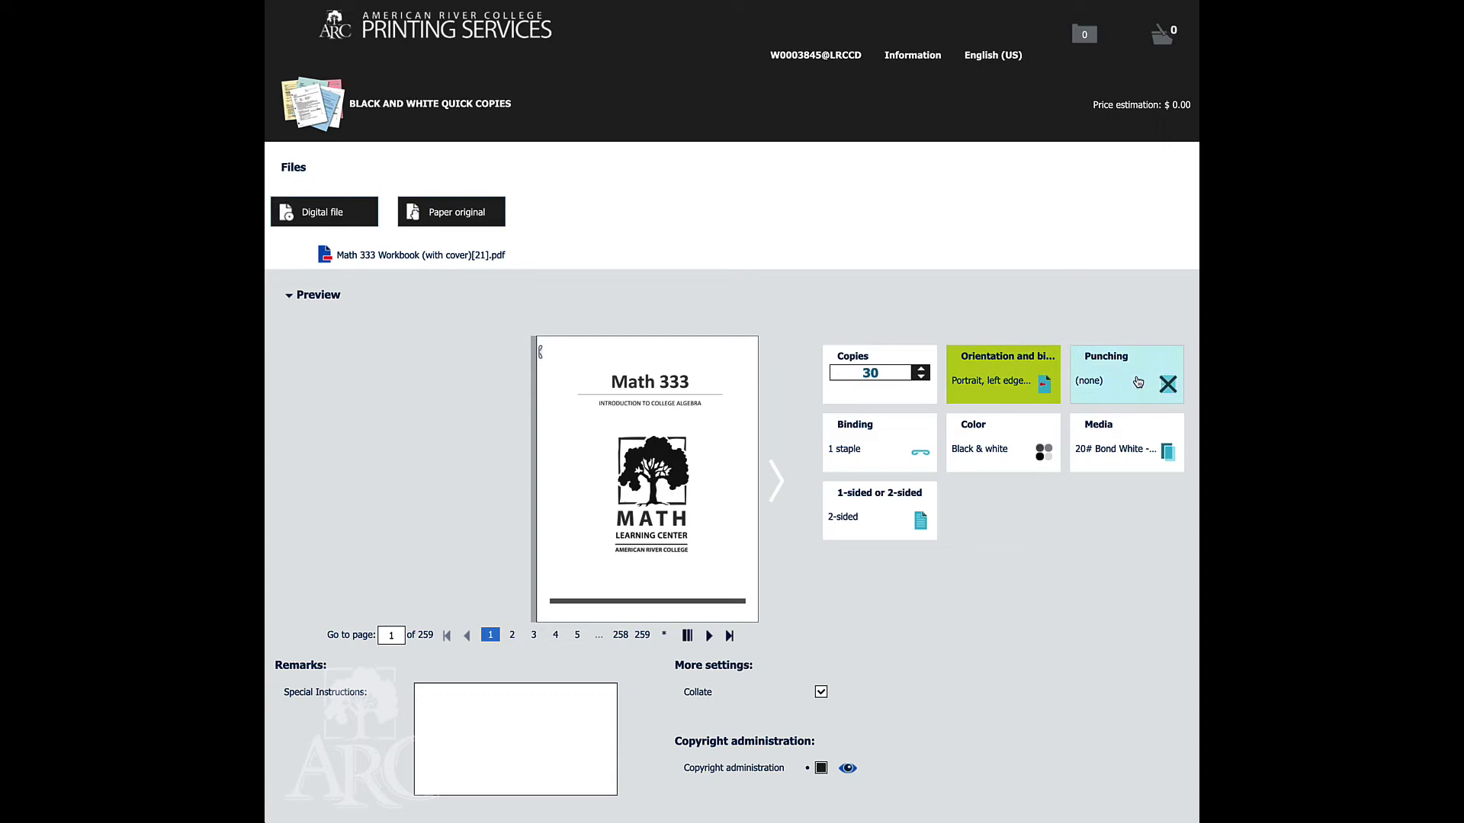
pyautogui.click(1137, 381)
pyautogui.click(1045, 454)
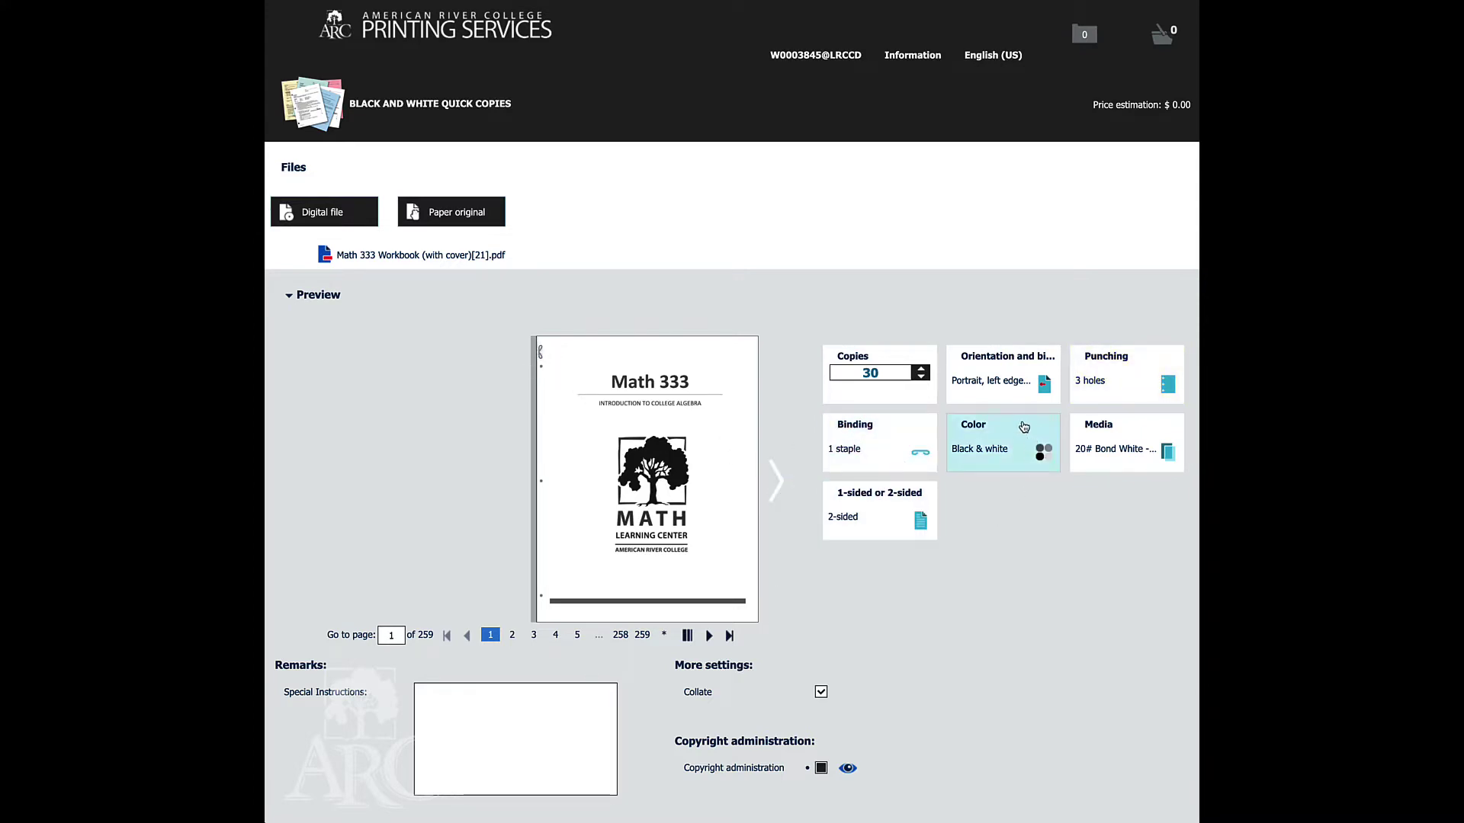
# Choose 20# Bond Canary - 8.5x11 as the paper for the copies
pyautogui.click(1136, 465)
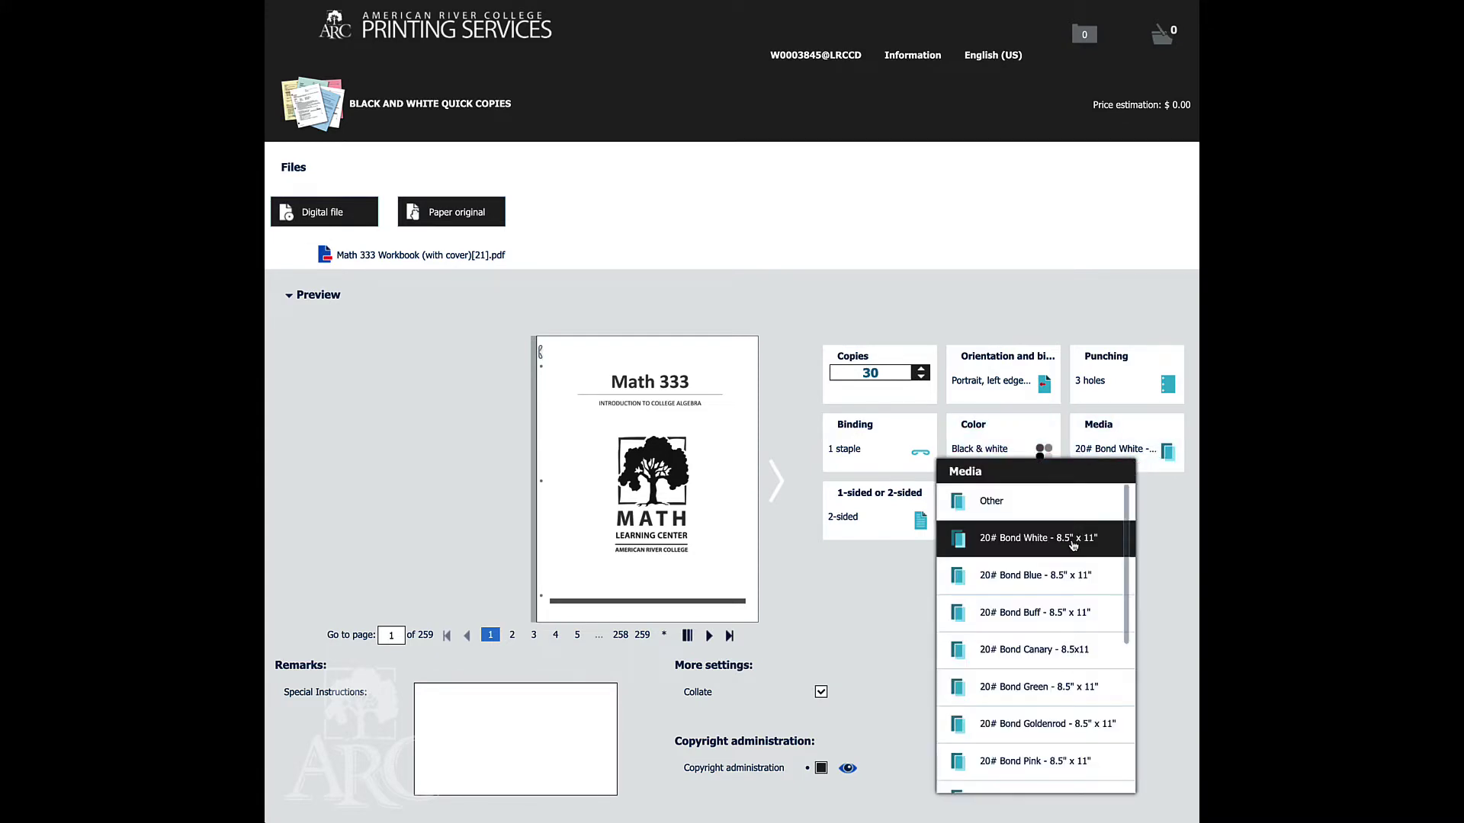
pyautogui.click(1071, 650)
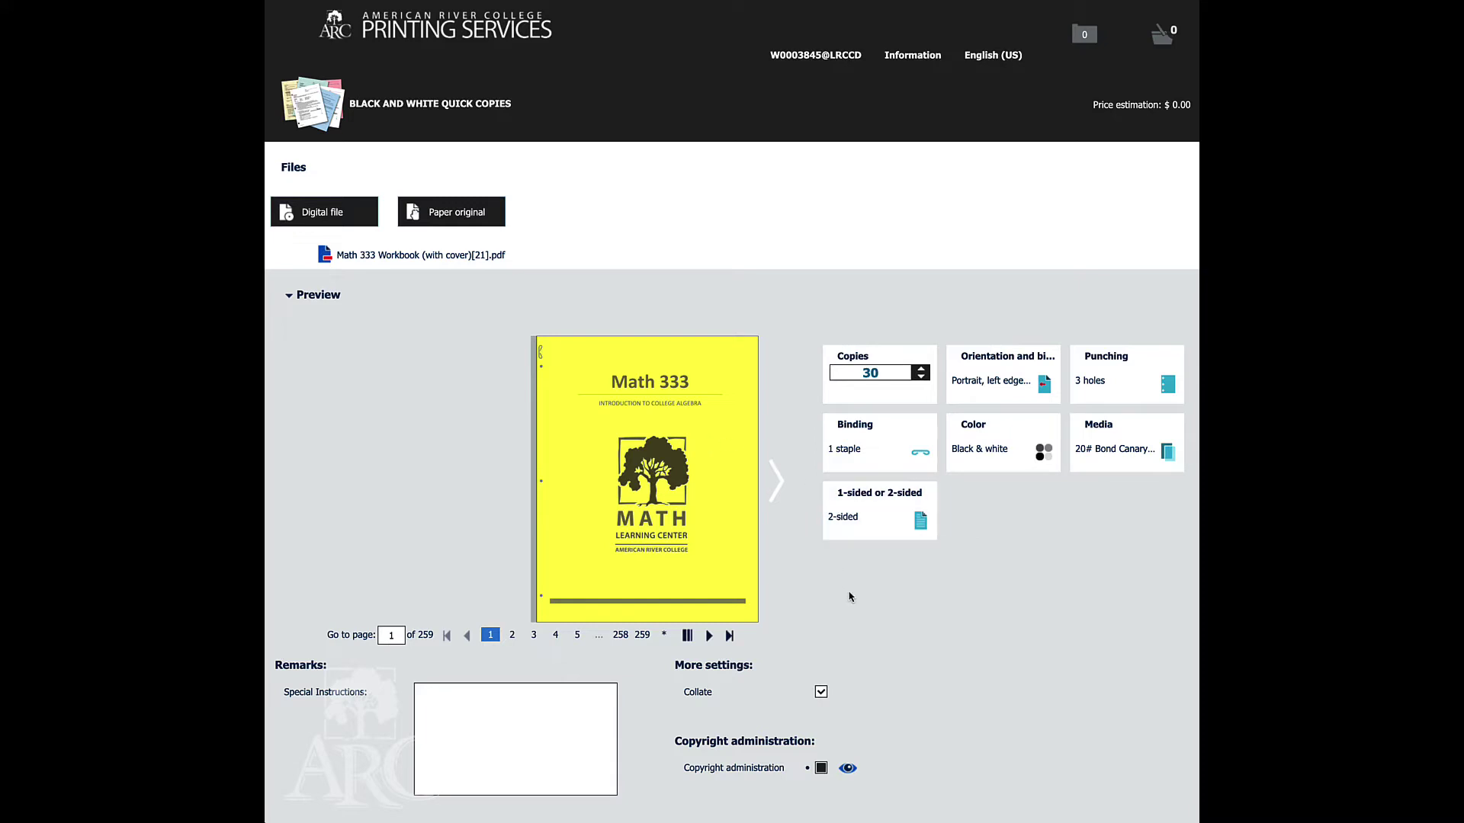
pyautogui.scroll(-1, 922, 612)
pyautogui.scroll(-1, 922, 611)
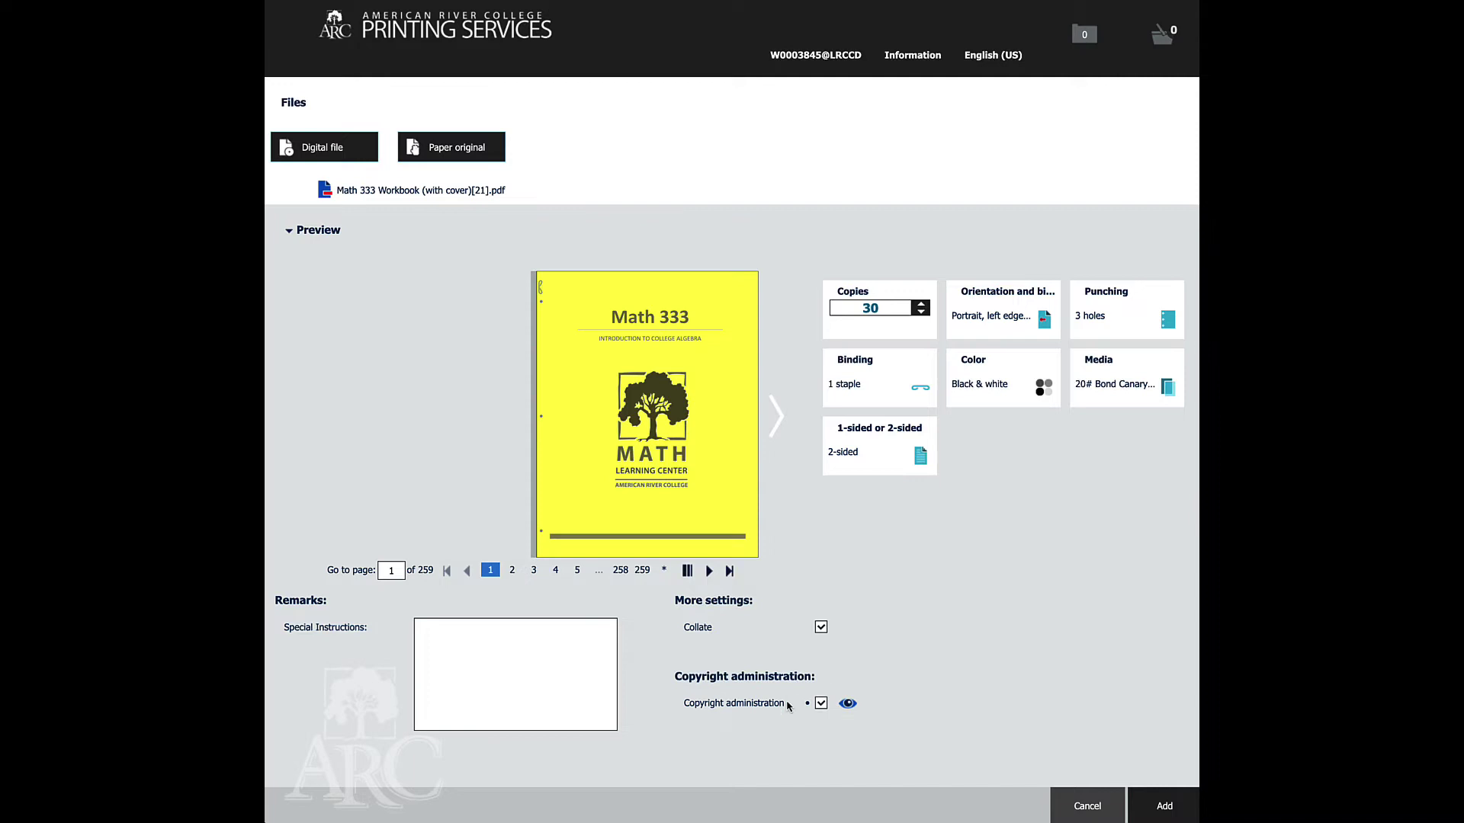
# Tick Copyright administration and acknowledge the copyright permission warning with OK
pyautogui.click(848, 705)
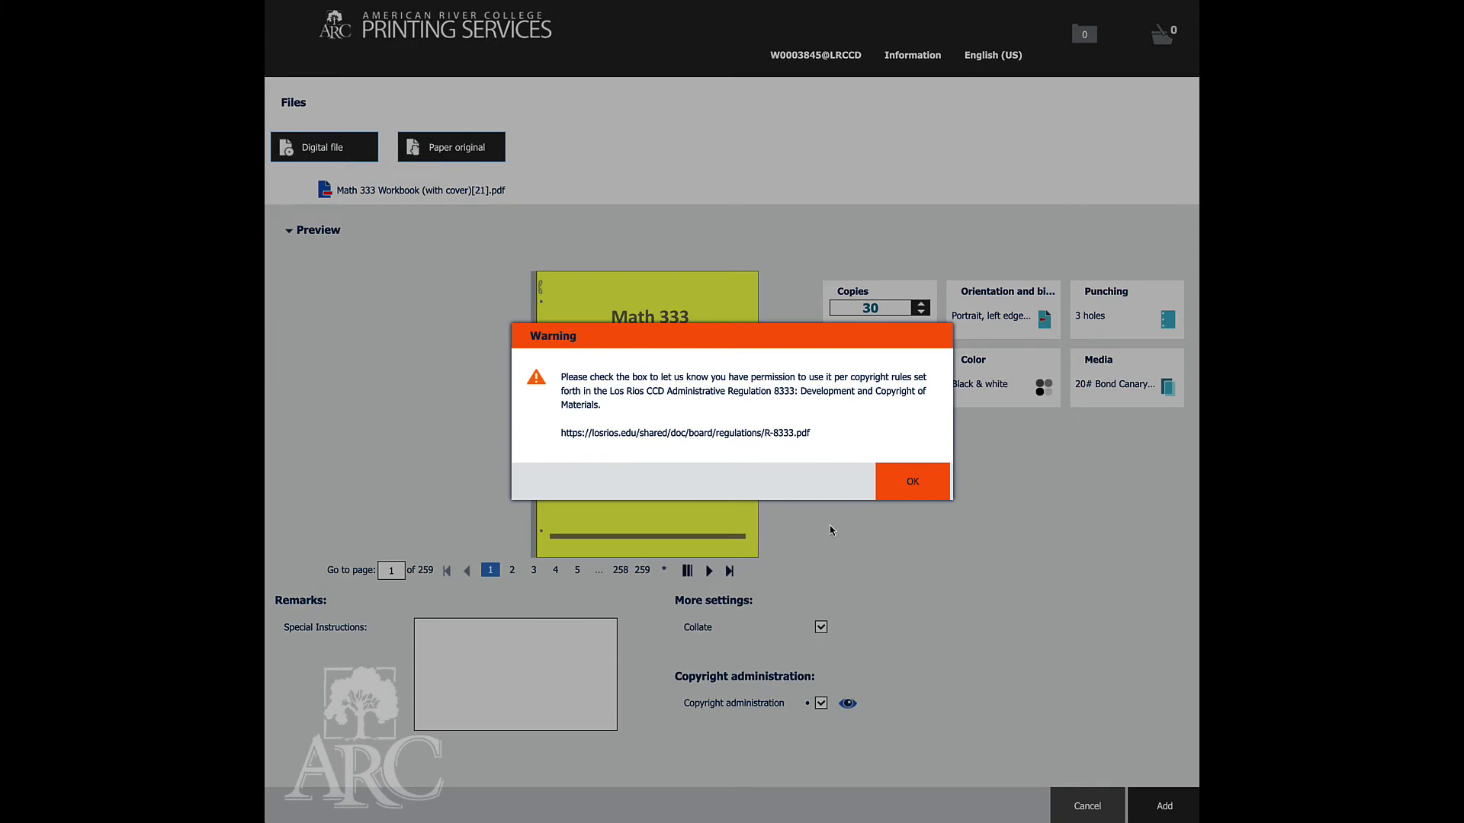
pyautogui.moveTo(820, 440); pyautogui.dragTo(556, 440)
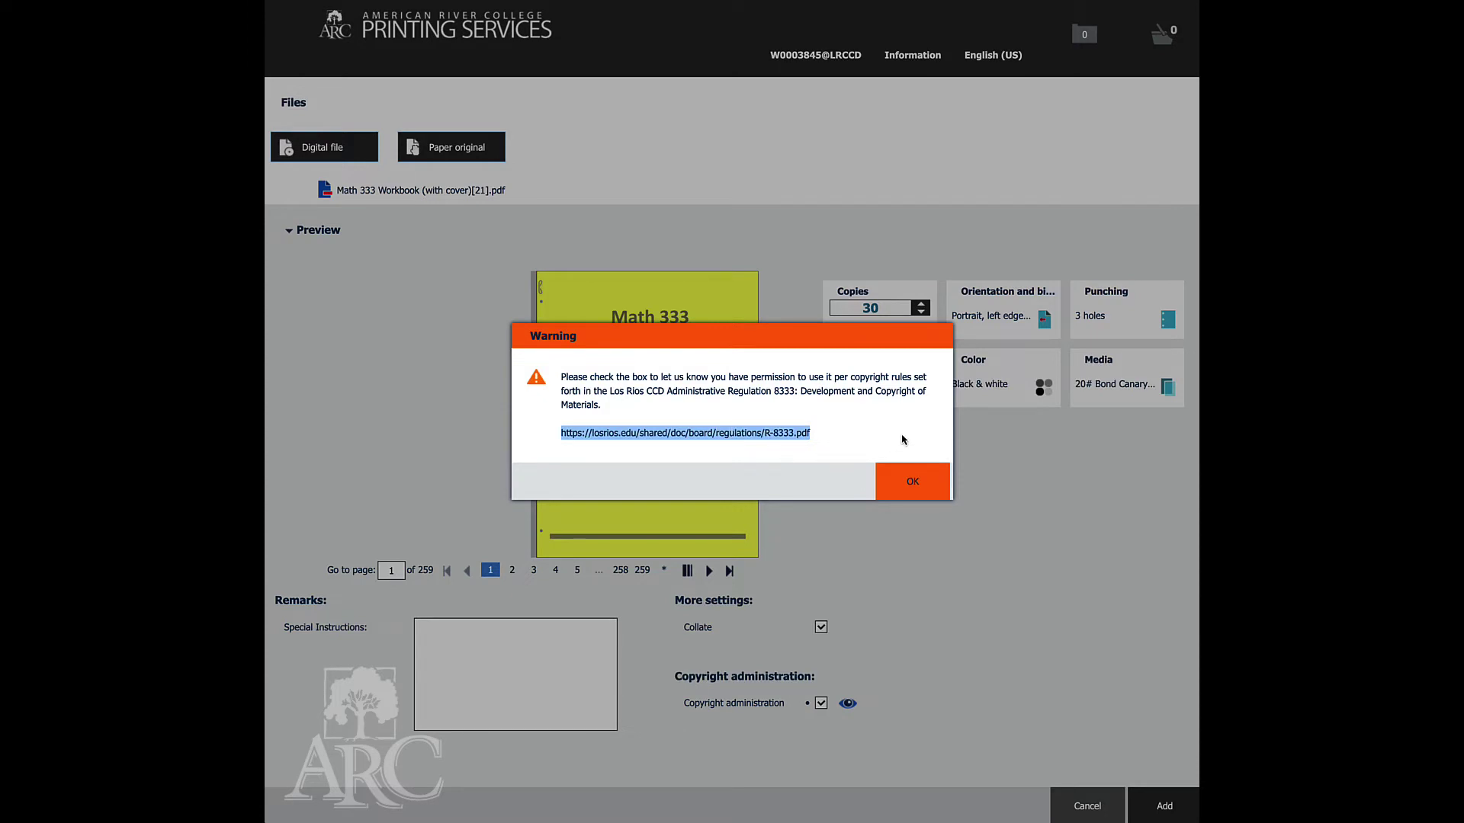
pyautogui.click(911, 485)
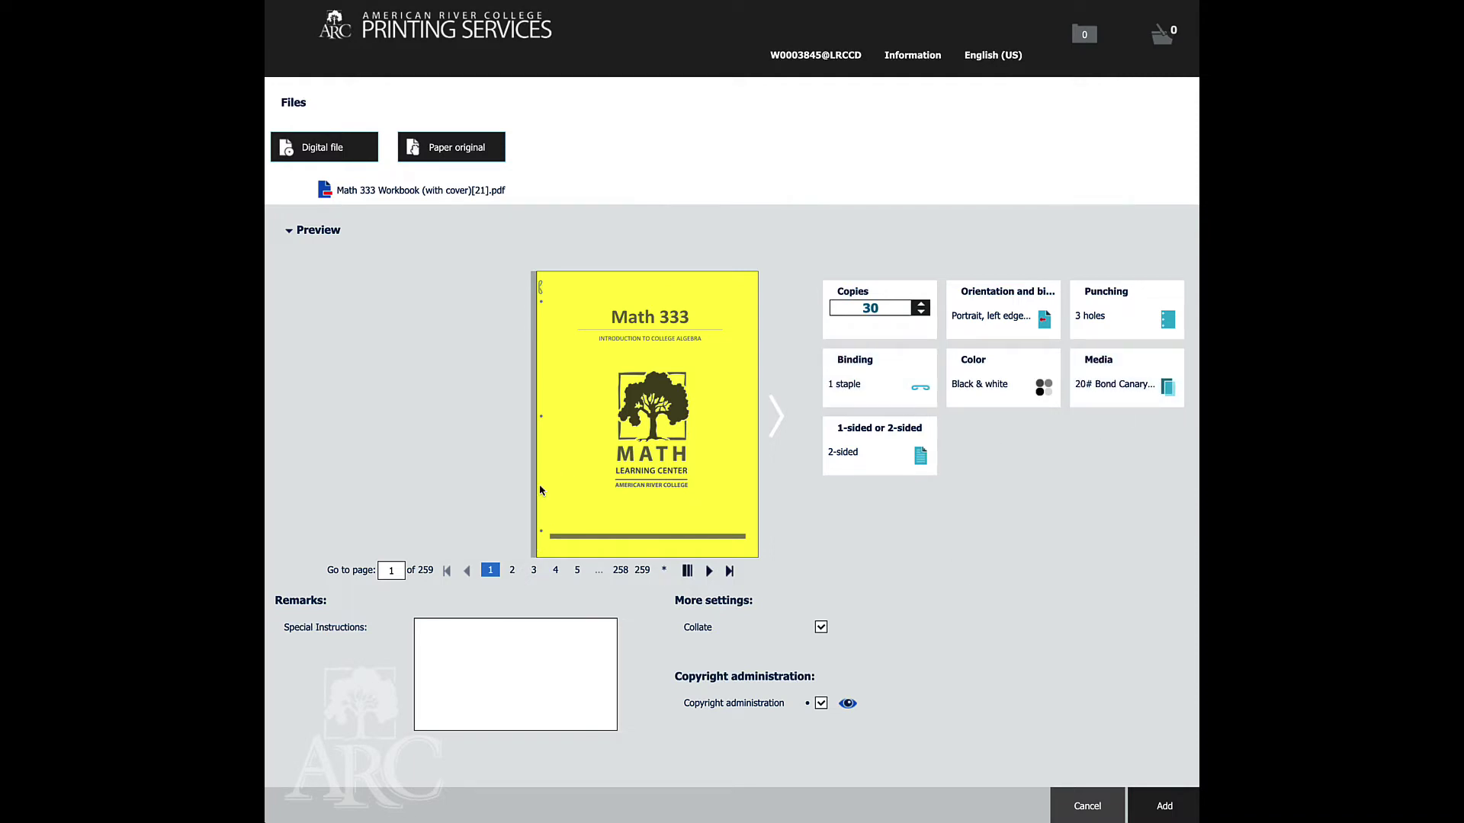
# Page through the workbook preview up to pages 14–15
pyautogui.click(709, 571)
pyautogui.click(709, 571)
pyautogui.click(709, 571)
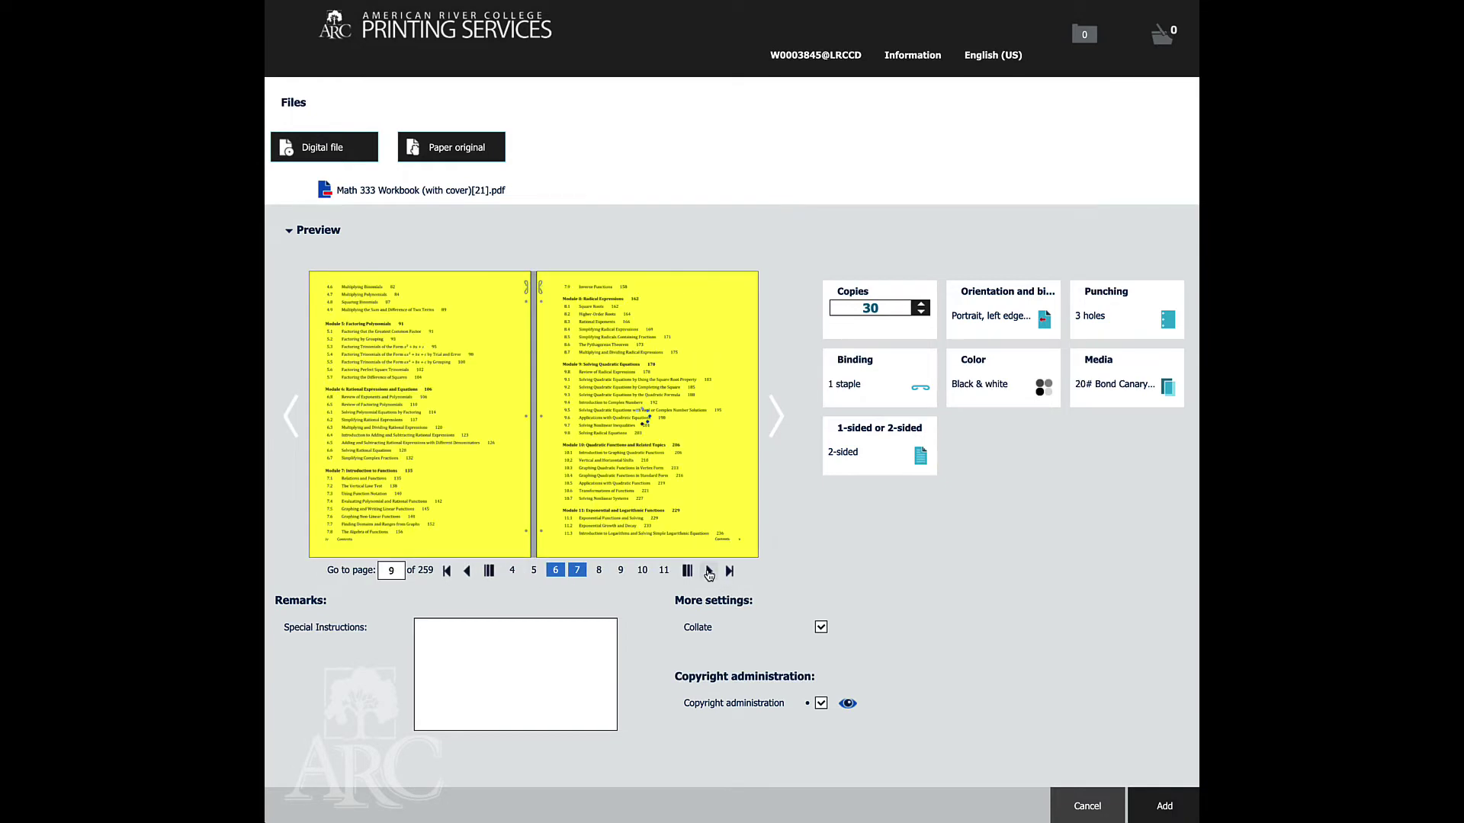
pyautogui.click(710, 571)
pyautogui.click(709, 572)
pyautogui.click(709, 571)
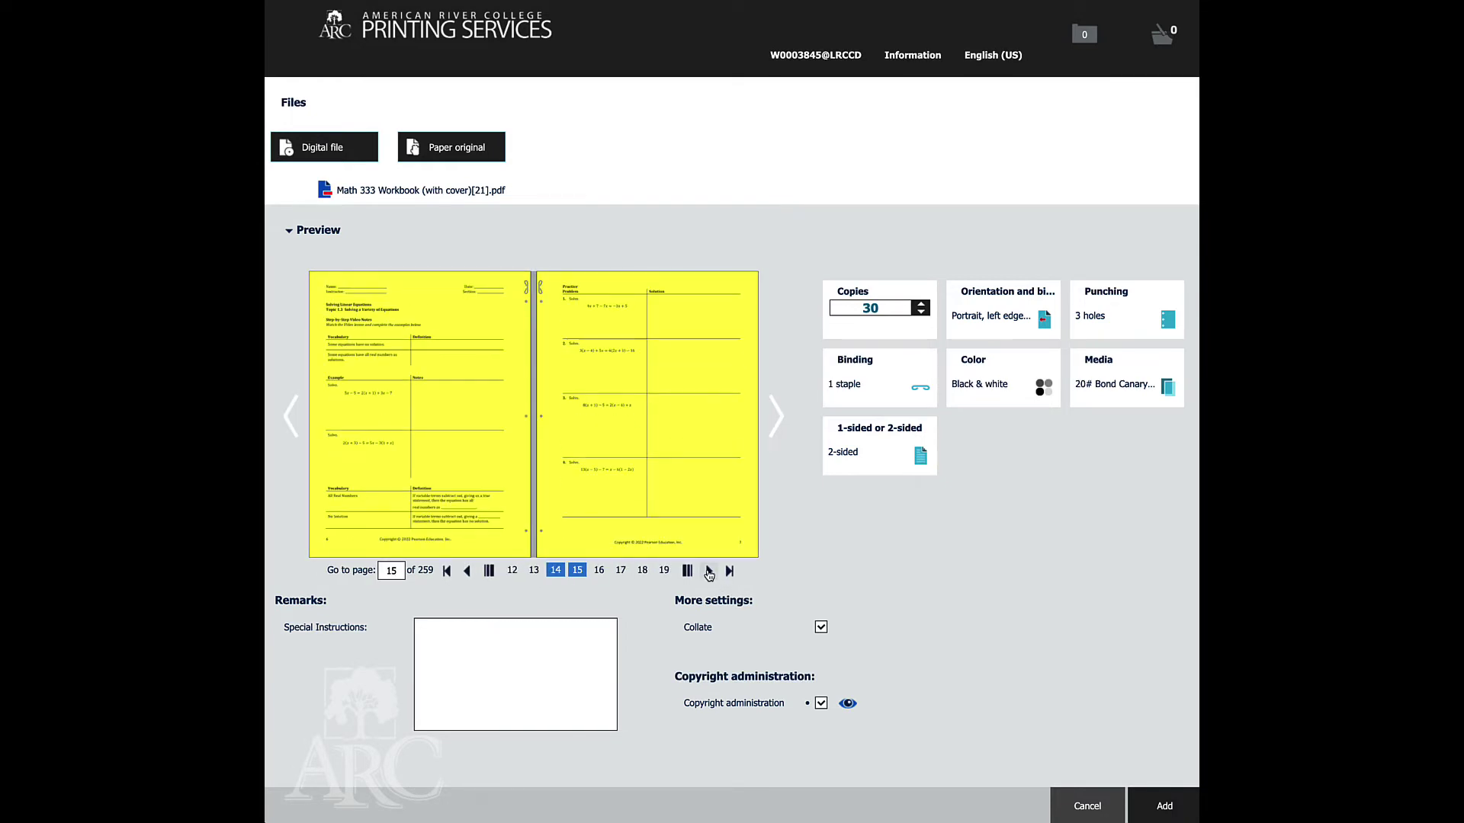
# Add the 30-copy job to the cart and go to checkout
pyautogui.click(1154, 810)
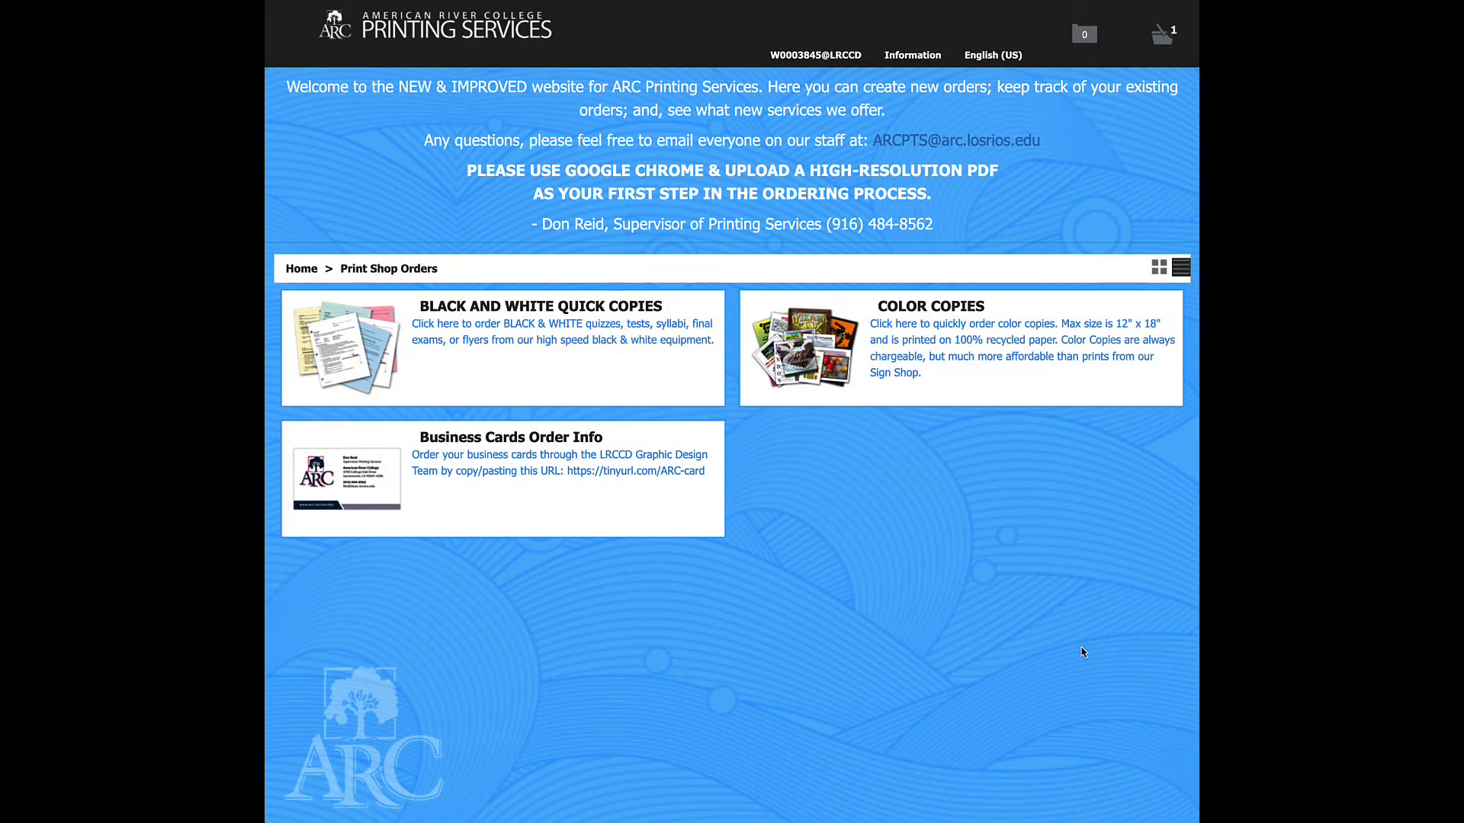
pyautogui.click(1164, 37)
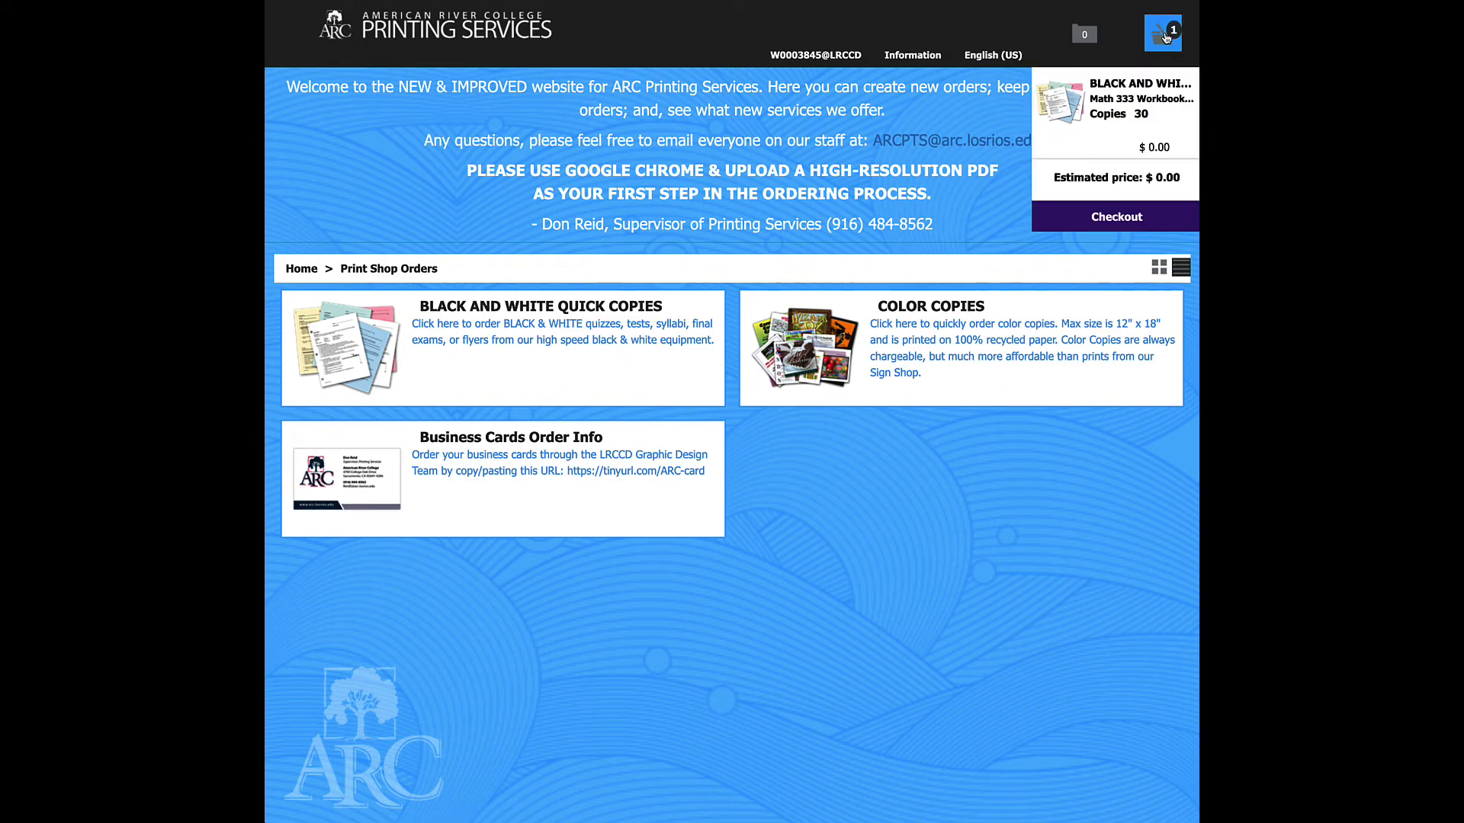
pyautogui.click(1117, 218)
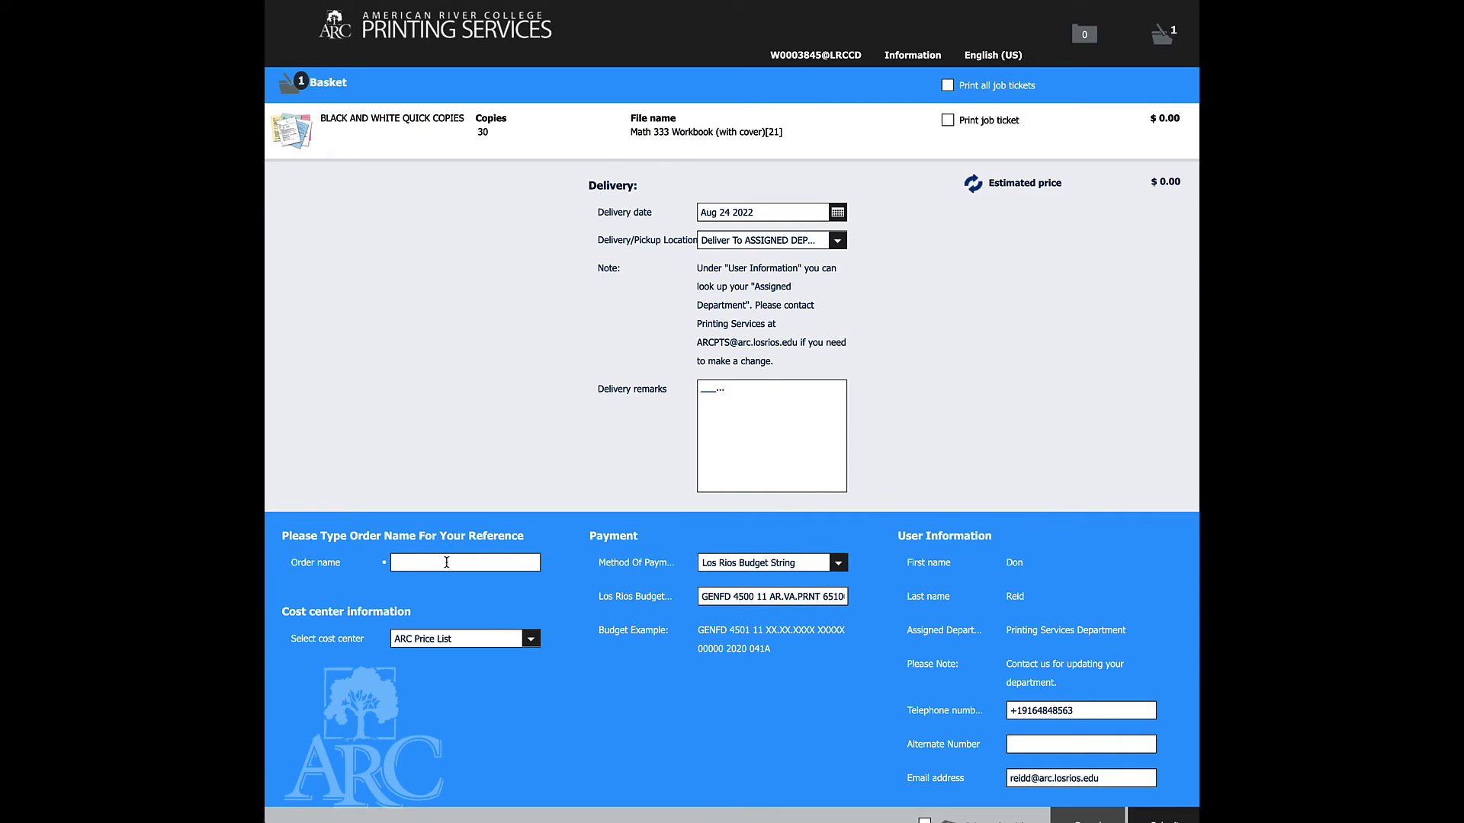
# Enter 'Math Workbook' as the order name and clear the Los Rios Budget string field
pyautogui.click(447, 562)
pyautogui.write('Mate')
pyautogui.tripleClick(810, 598)
pyautogui.press('BackSpace')
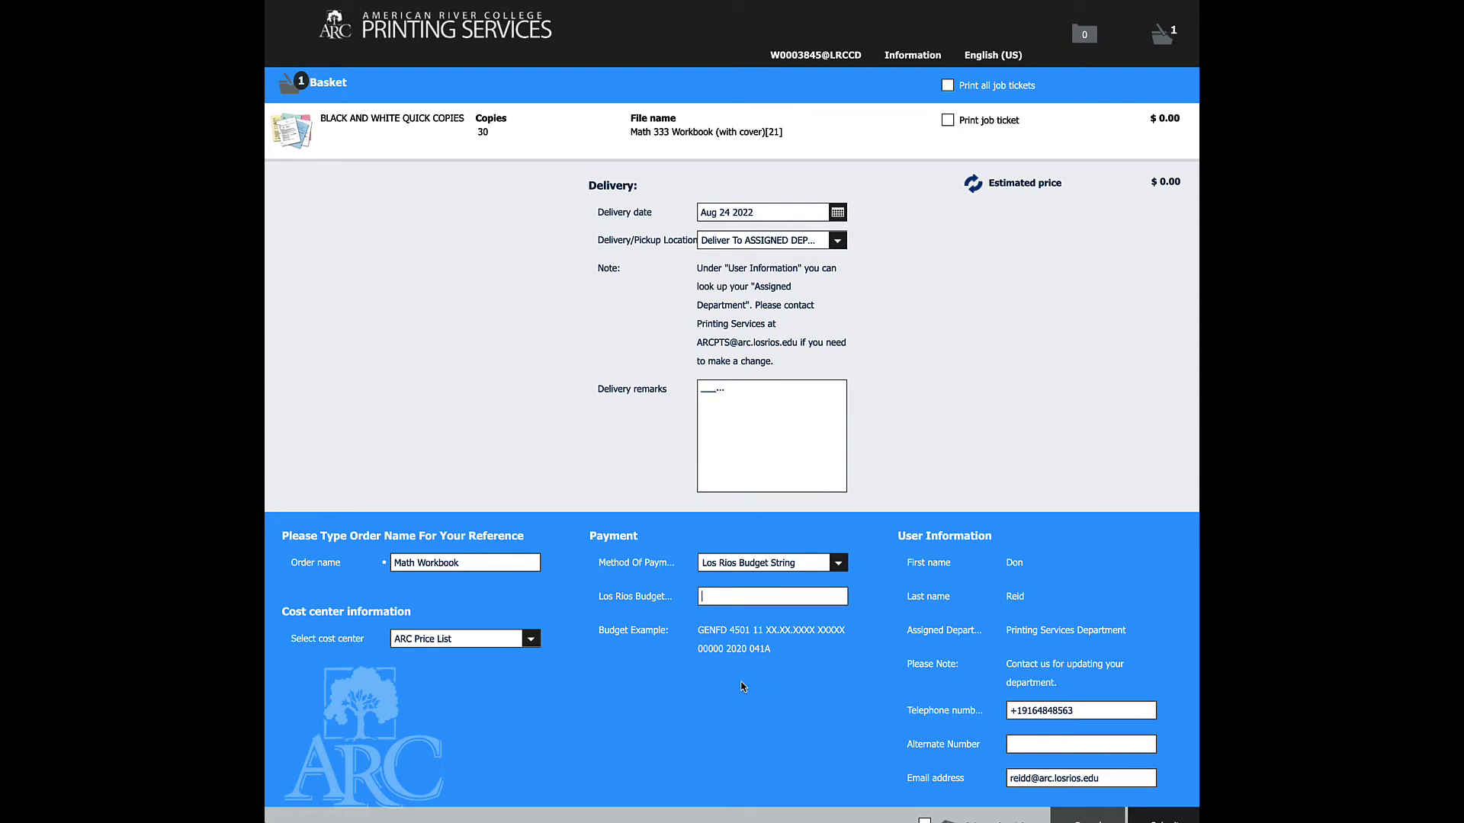
pyautogui.scroll(-1, 759, 620)
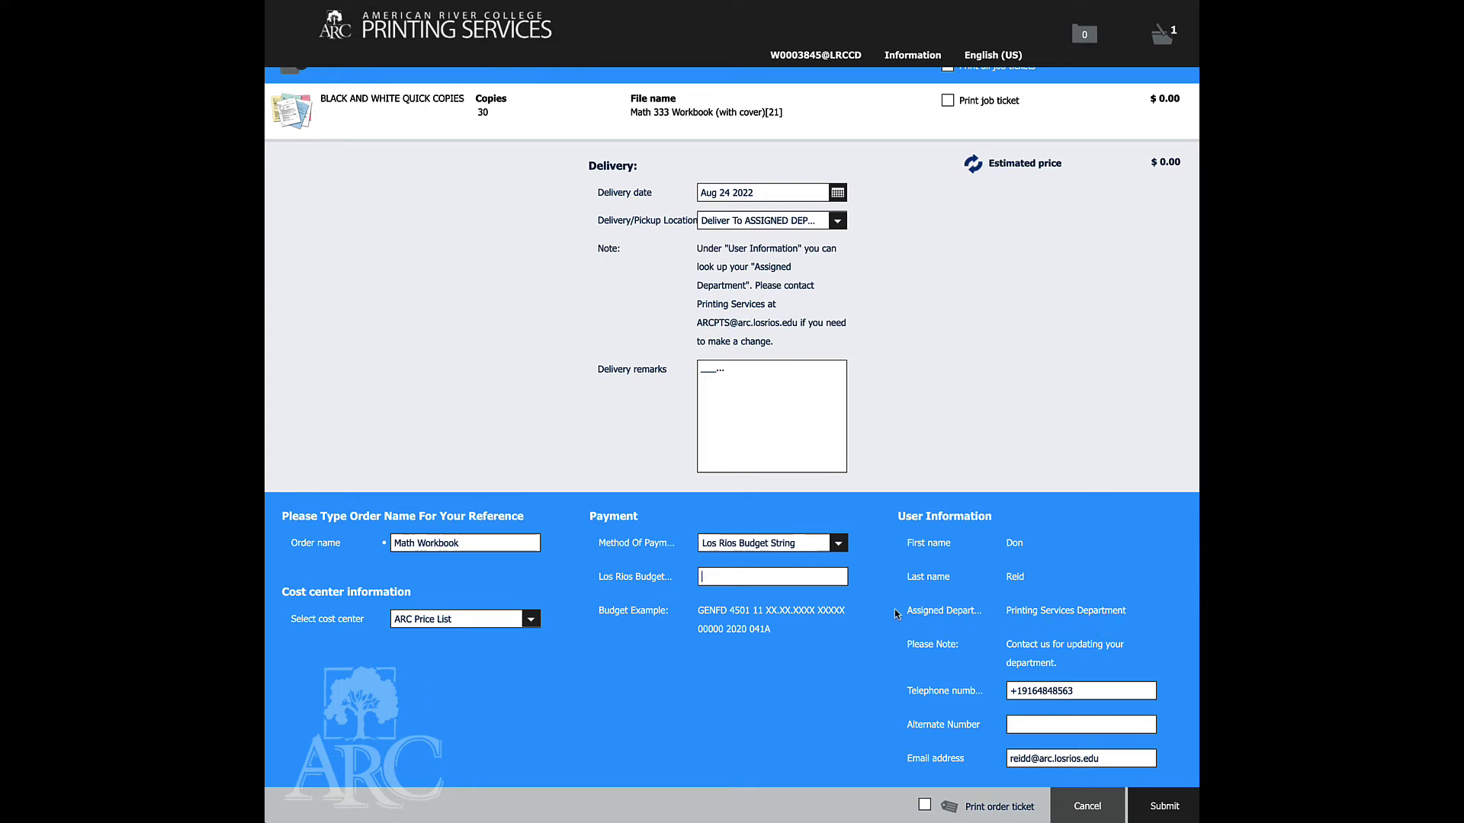
pyautogui.moveTo(824, 65)
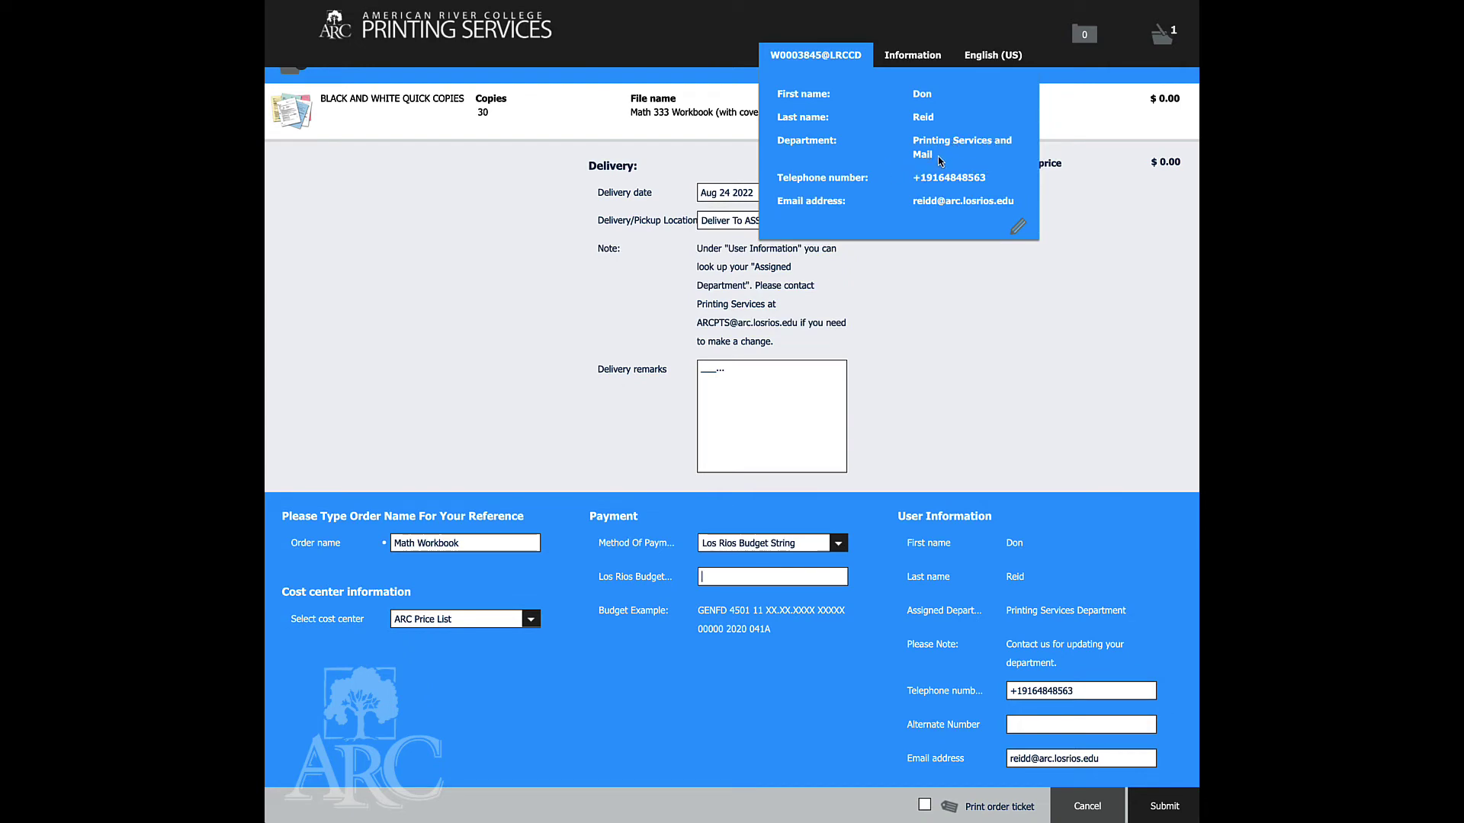
pyautogui.moveTo(986, 66)
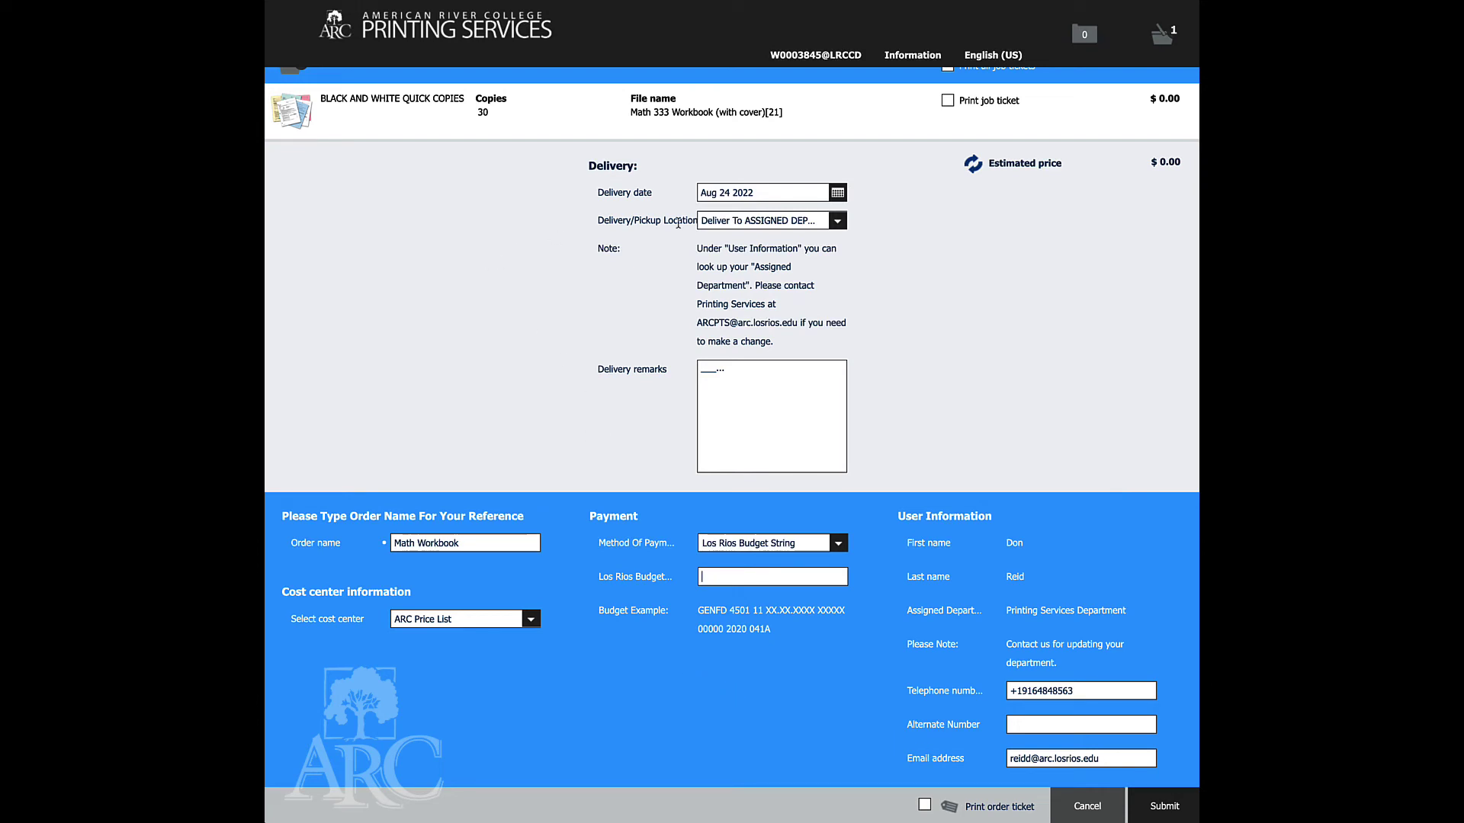
# Pick August 31 in the delivery date calendar, then submit the order
pyautogui.click(838, 193)
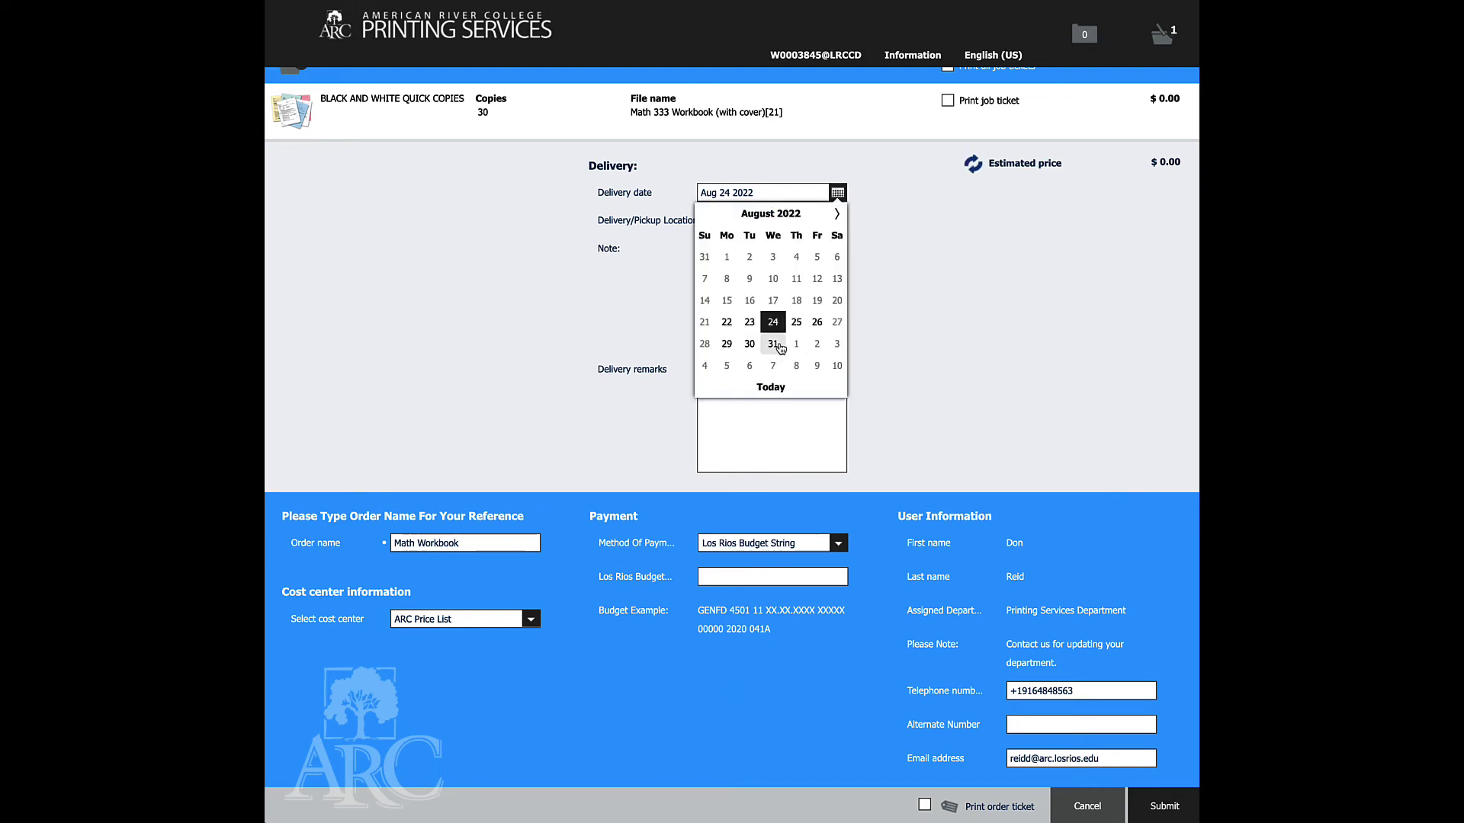
pyautogui.click(773, 344)
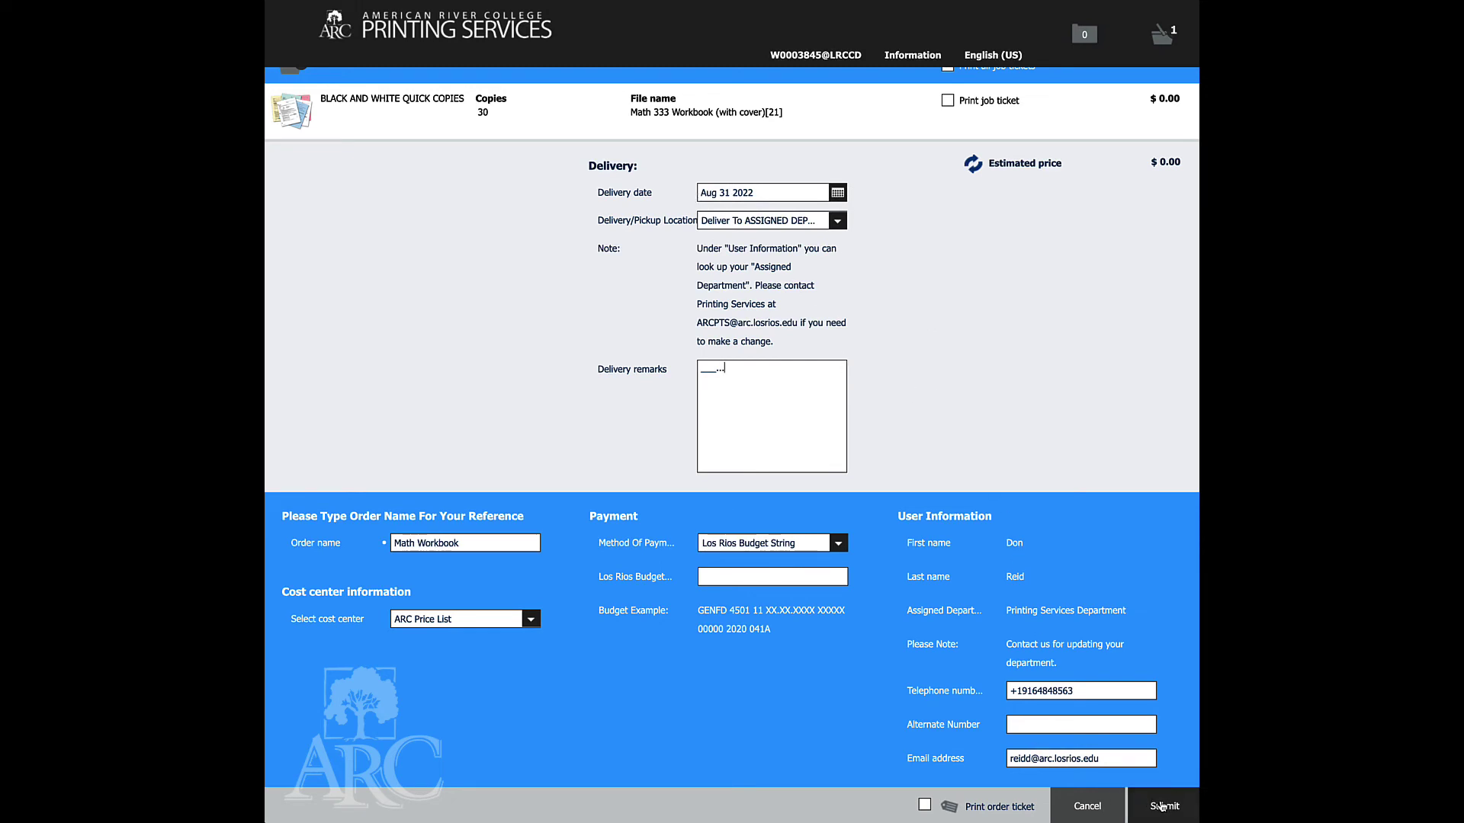
pyautogui.click(1160, 806)
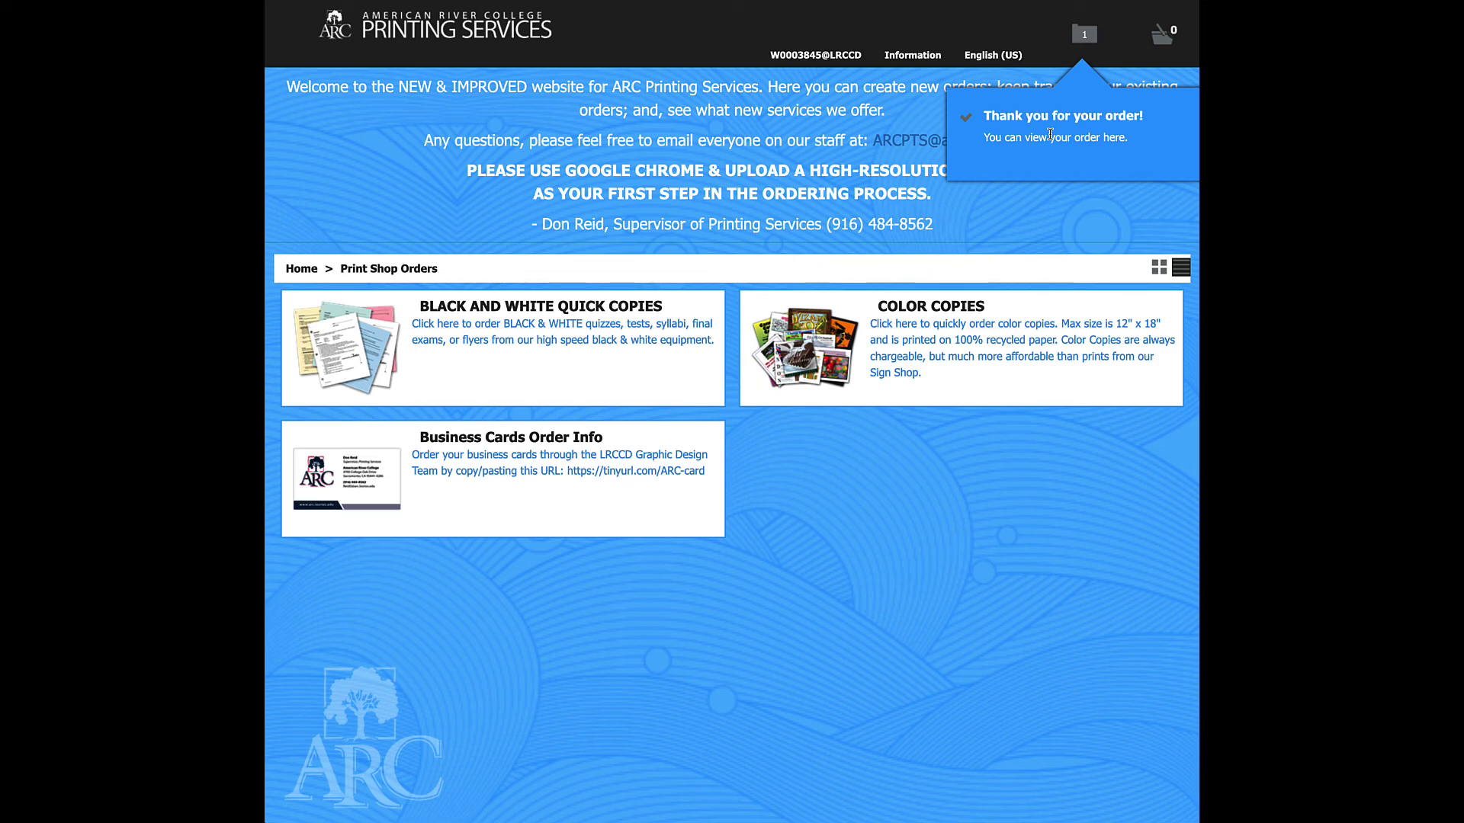
# Follow the thank-you link to Active orders, where Math Workbook shows status New
pyautogui.click(1089, 41)
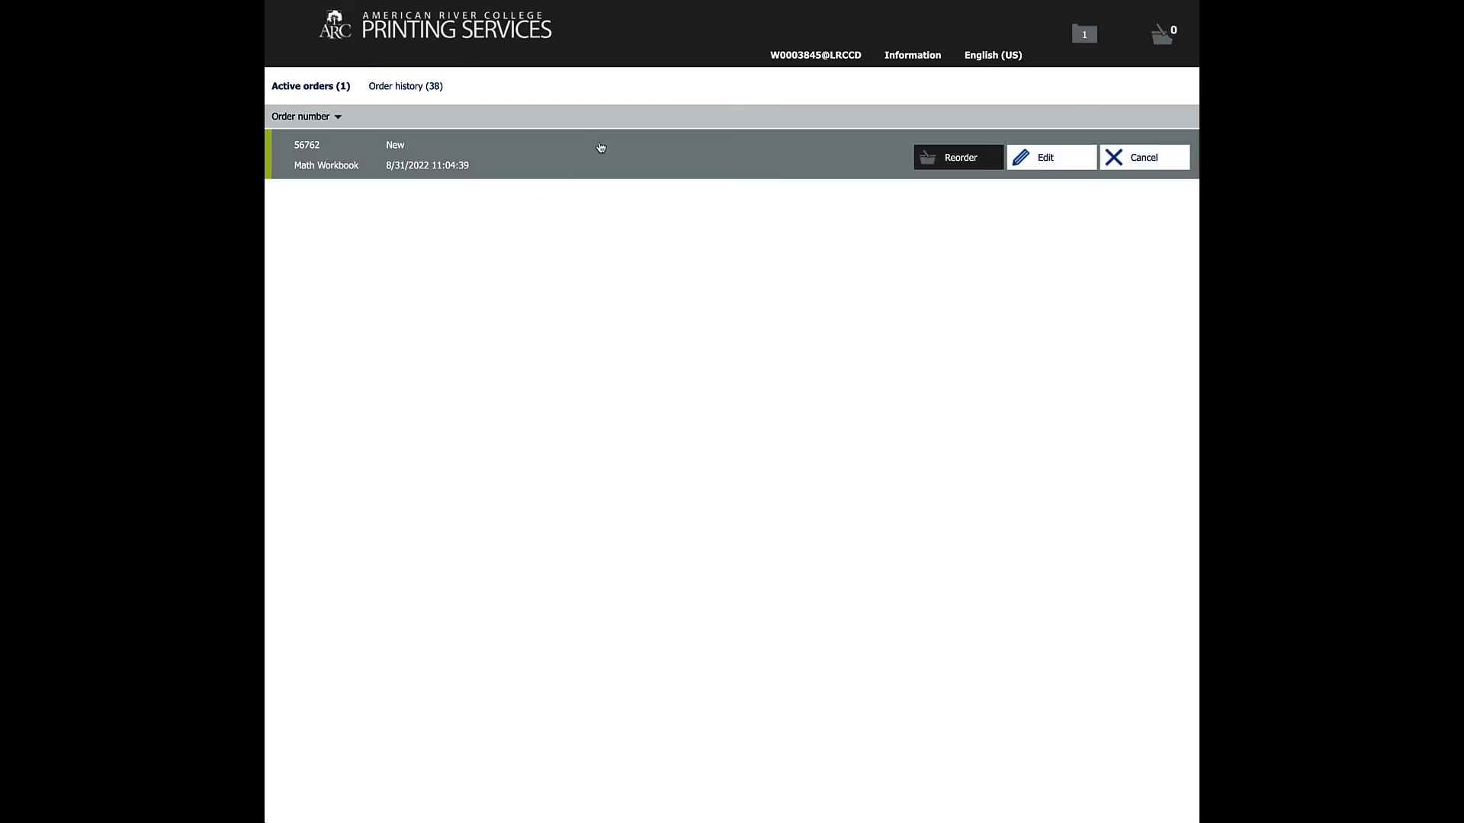
# Return to the ARC Printing Services home page via the header logo
pyautogui.moveTo(899, 160)
pyautogui.click(662, 166)
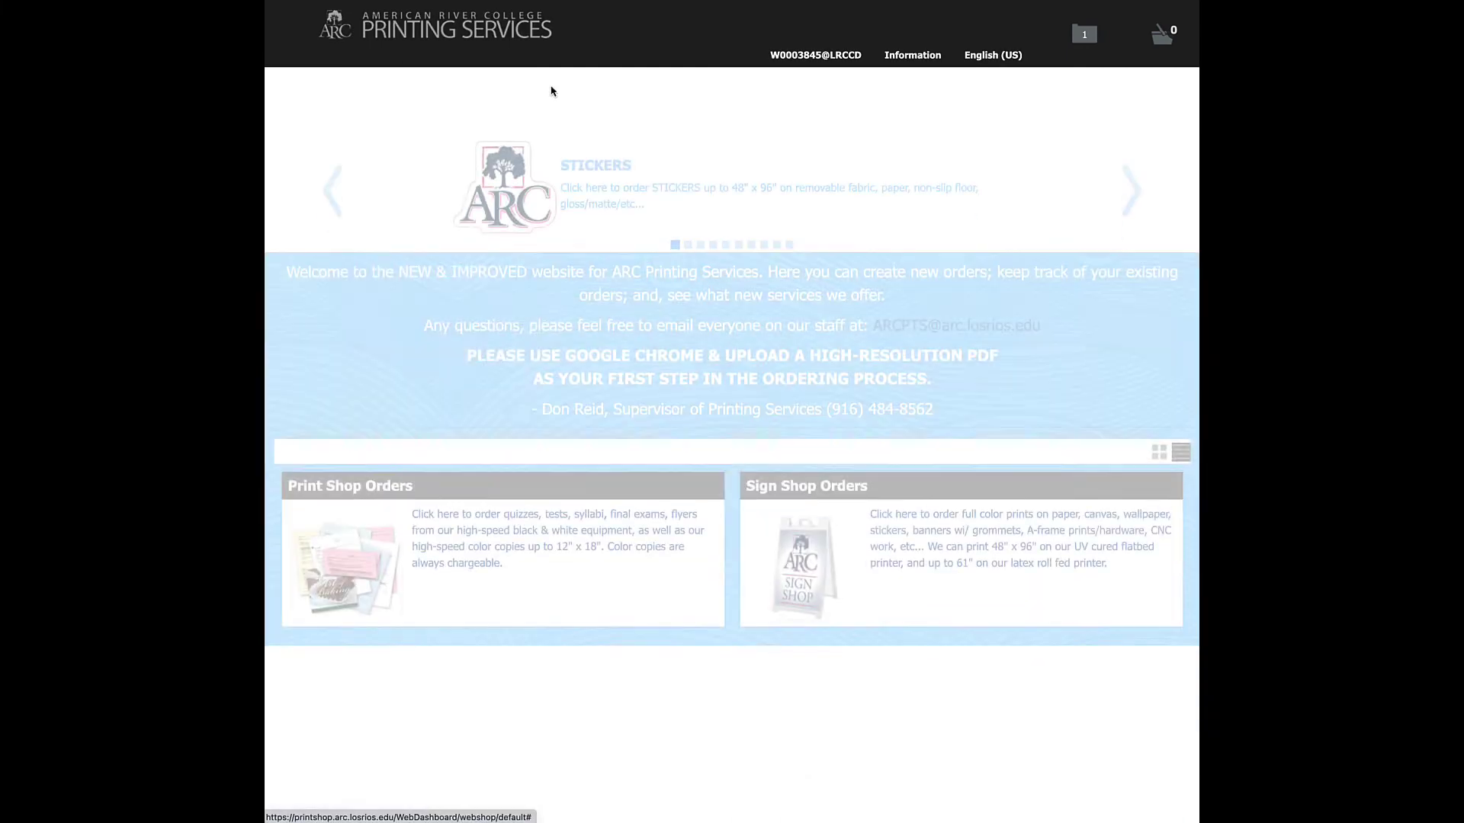